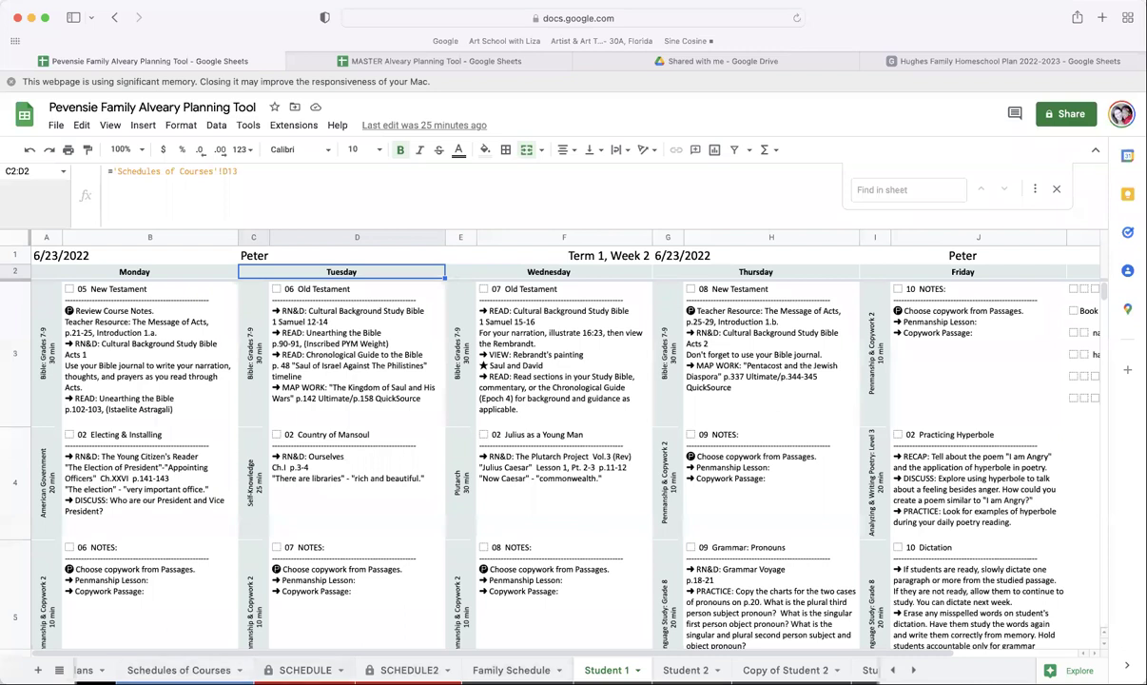
Look over the Student 1 weekly schedule through its Notes & Links column and browse the Pevensie planning tool's available sheets.
scroll(475, 669, left, 3)
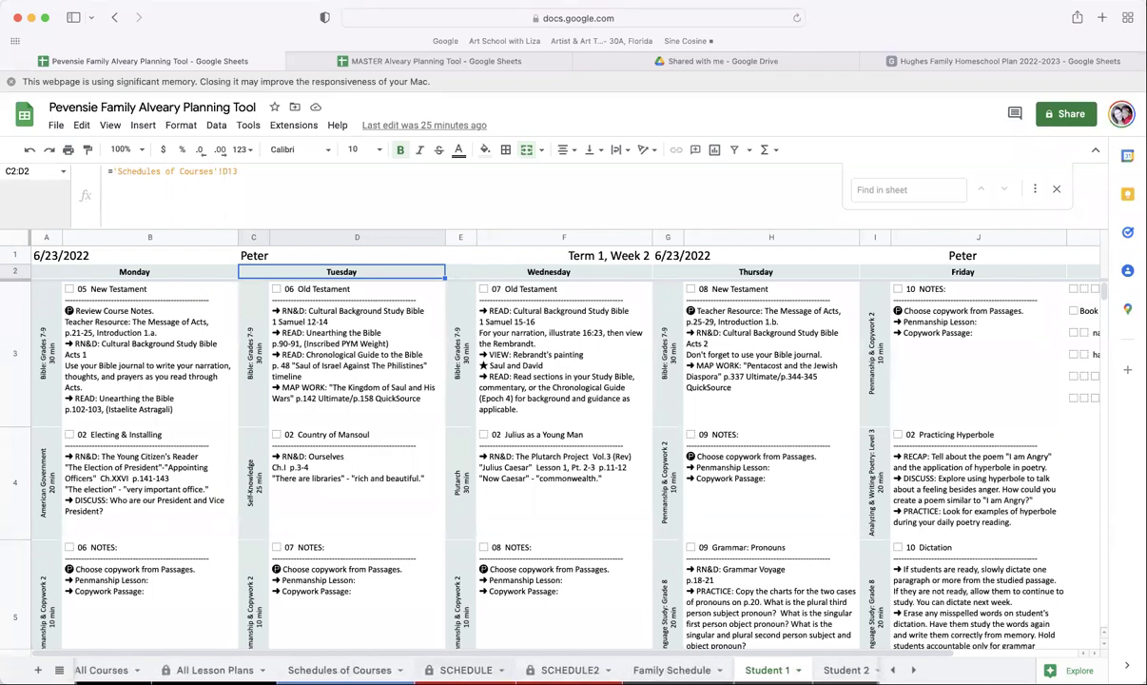
scroll(475, 669, right, 5)
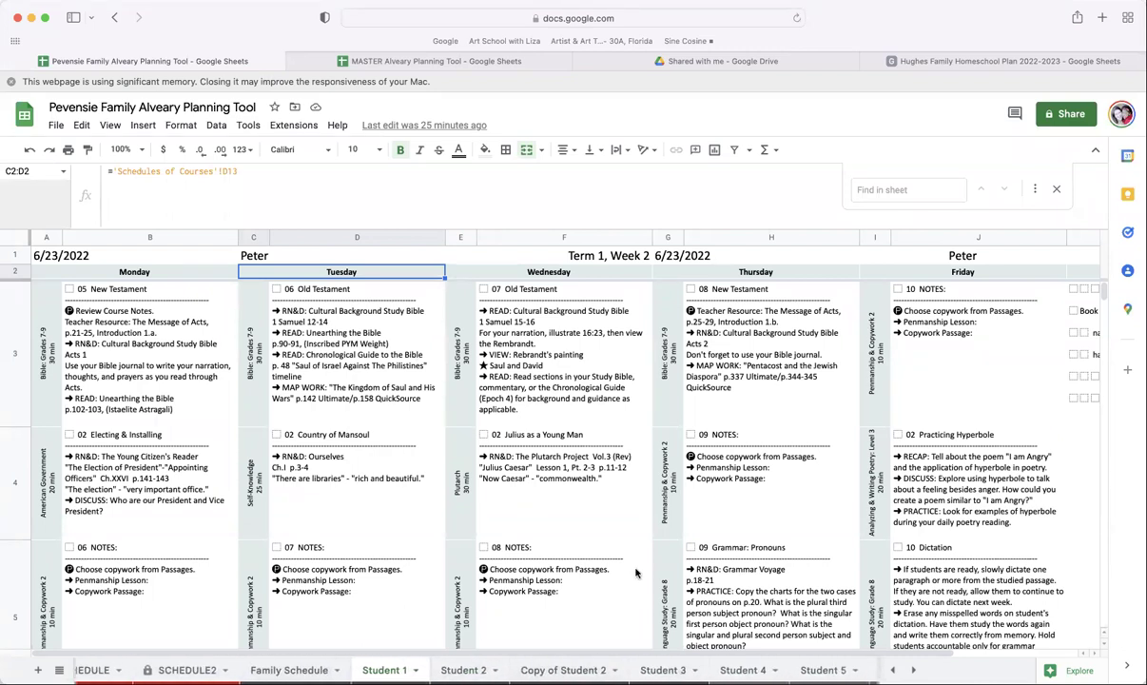
scroll(913, 390, right, 5)
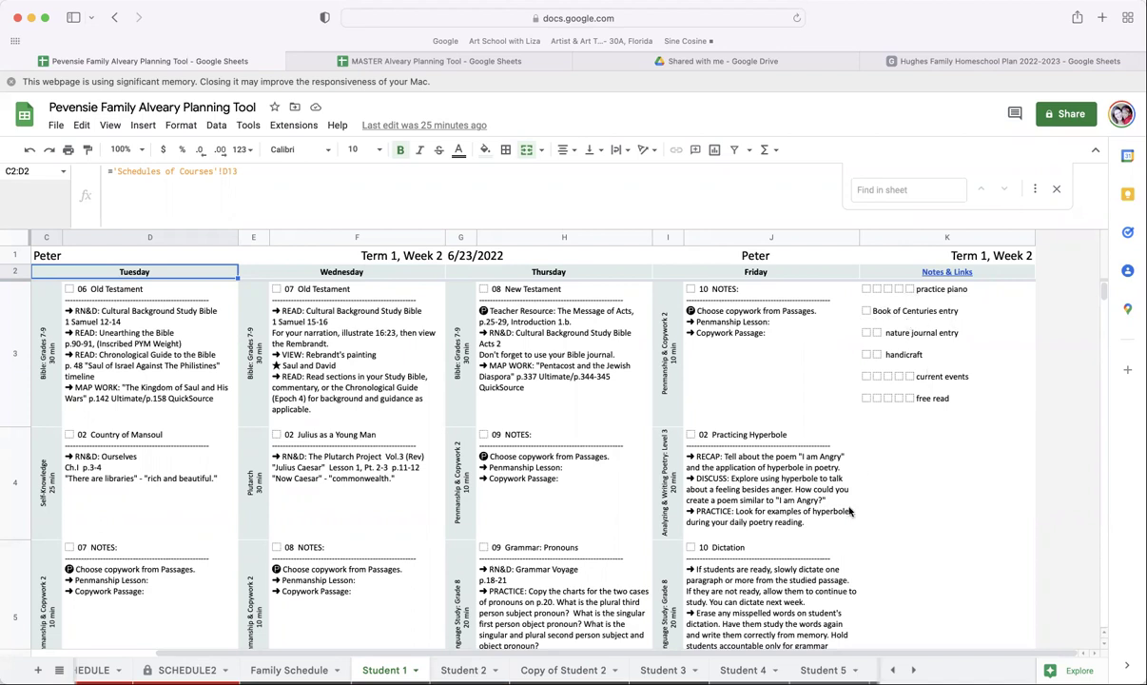
scroll(361, 670, left, 2)
scroll(476, 669, left, 10)
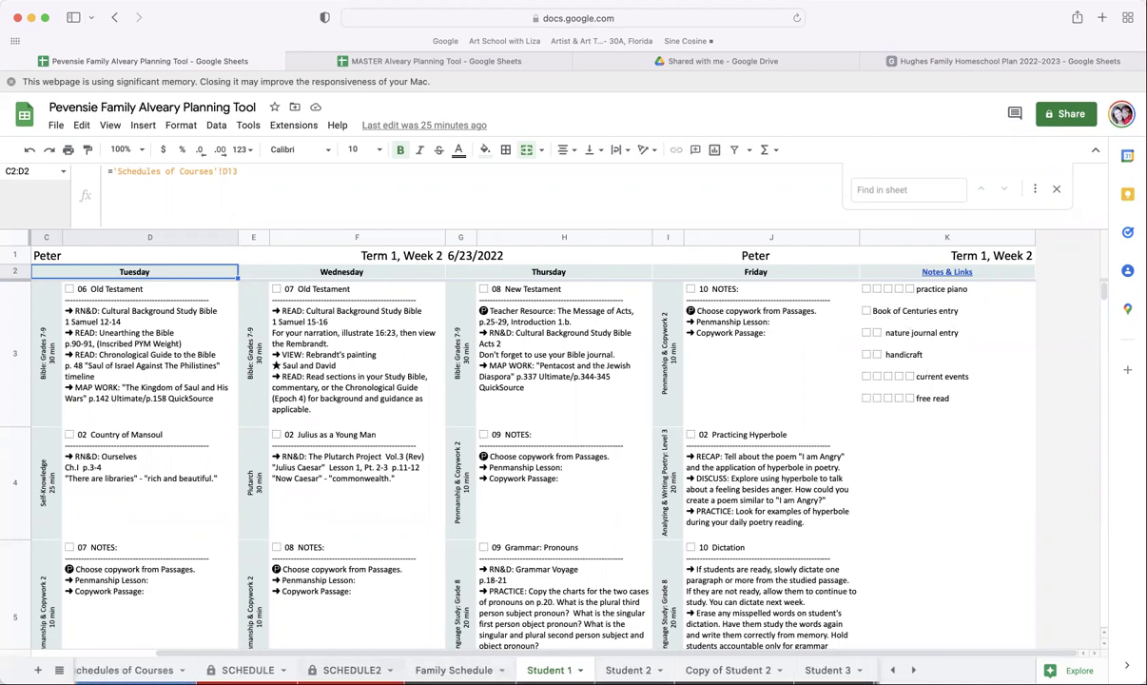
scroll(475, 669, left, 7)
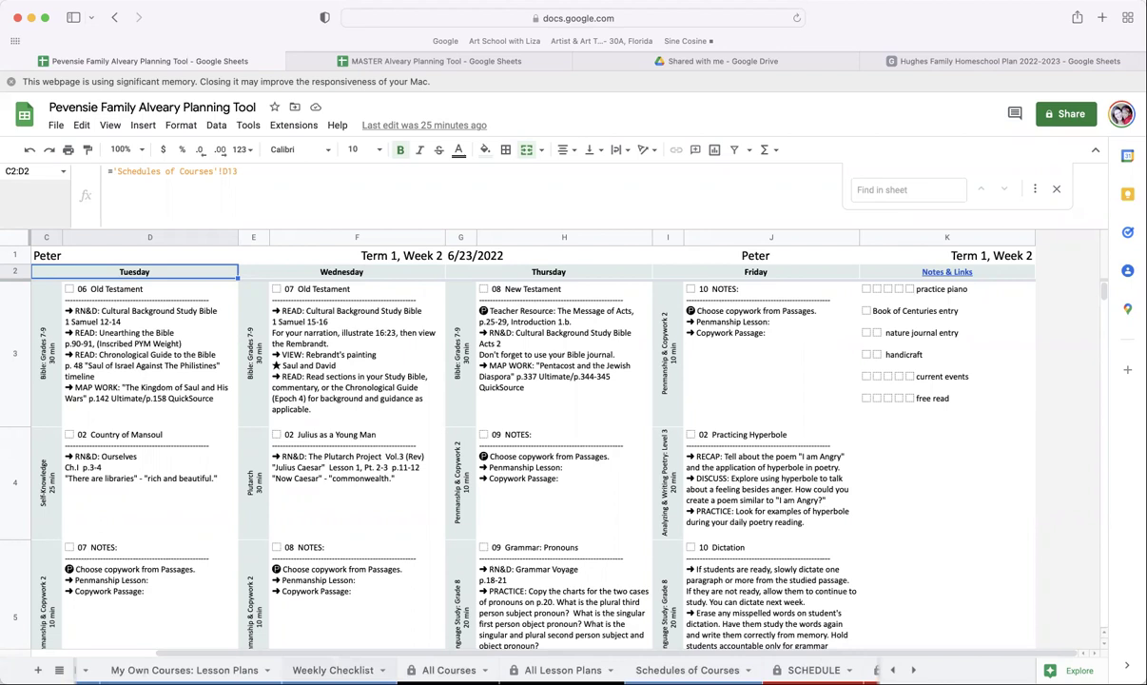
scroll(475, 670, left, 4)
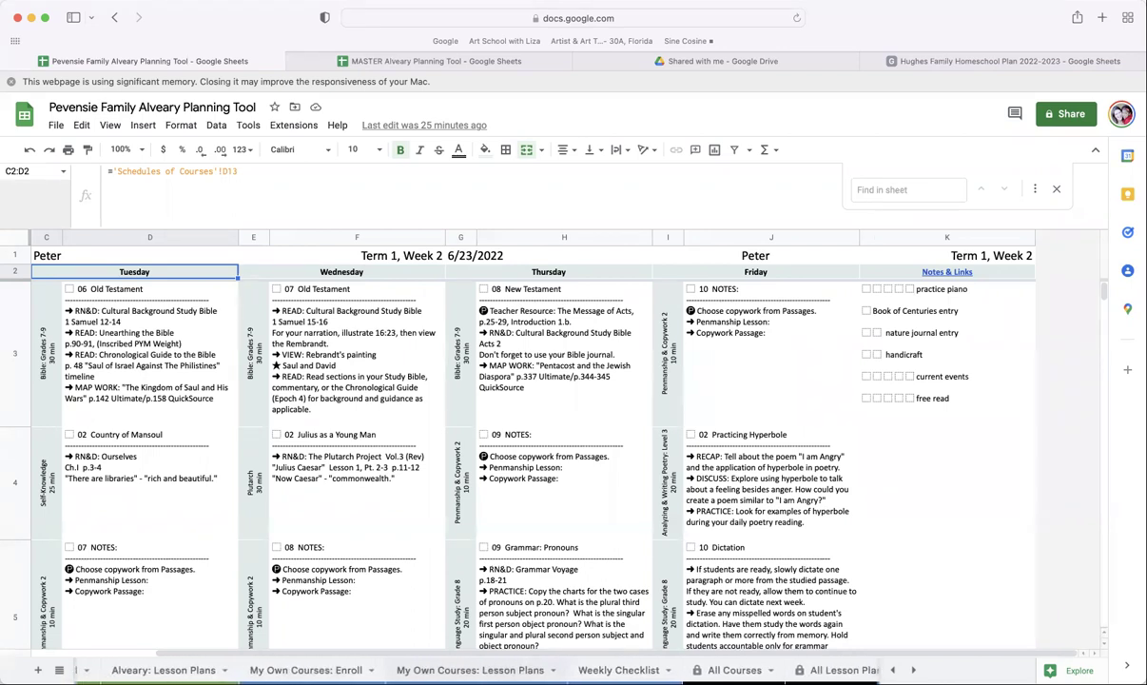
scroll(476, 669, left, 2)
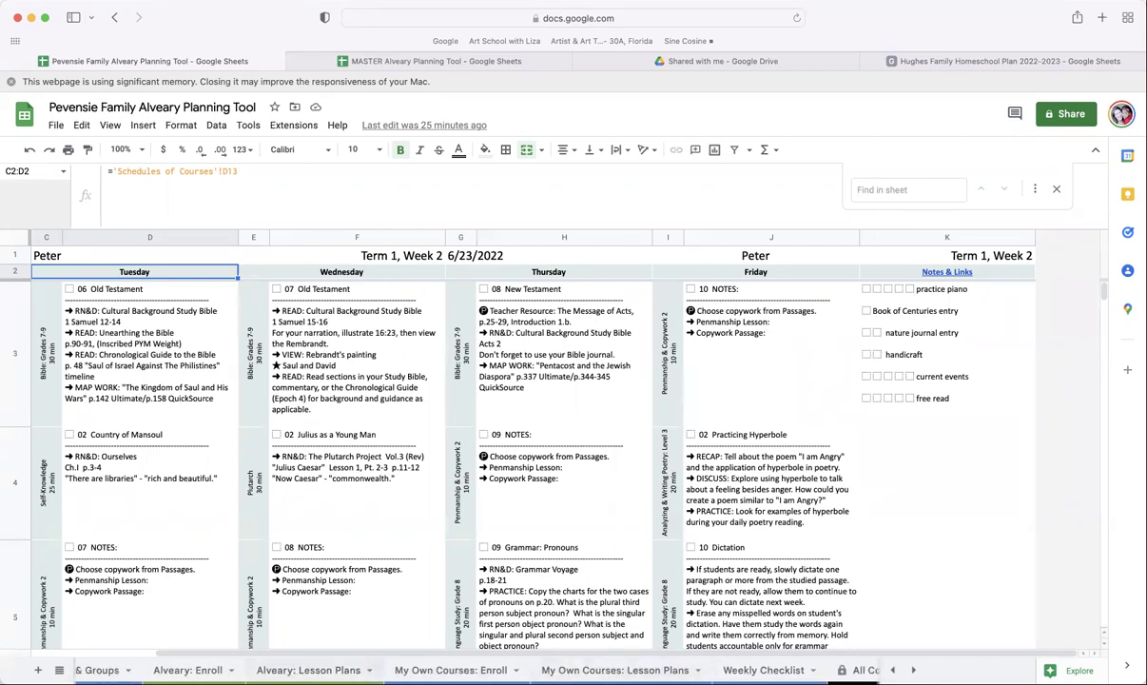
scroll(476, 669, right, 5)
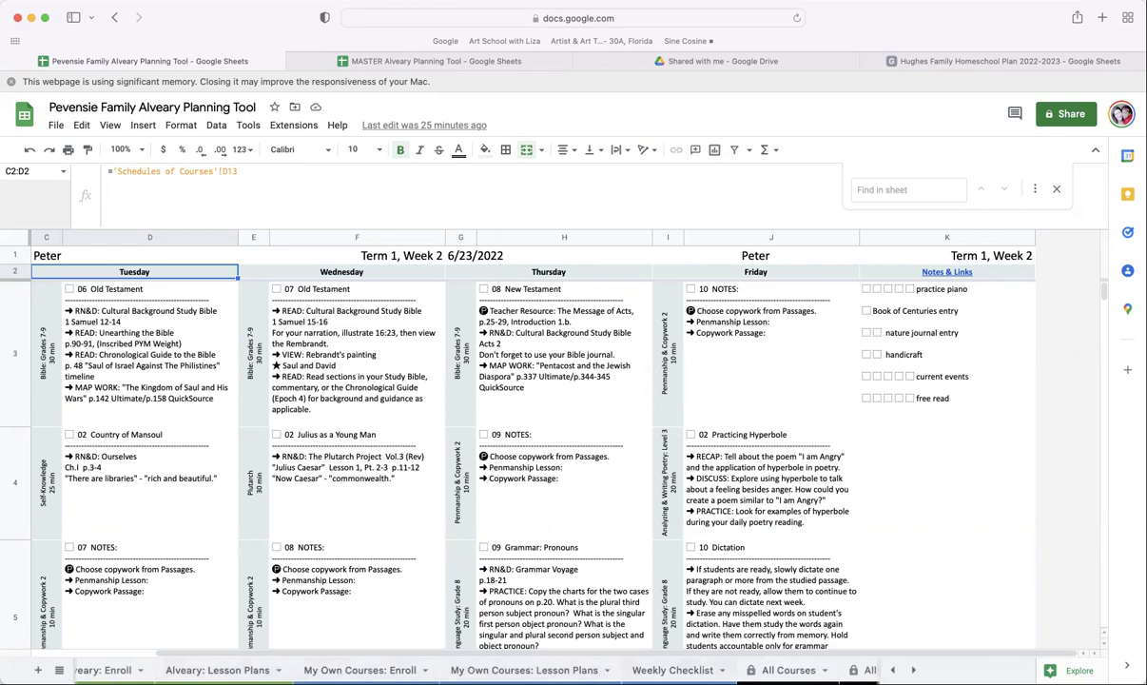
Make a copy of the MASTER Alveary Planning Tool spreadsheet in My Drive with the default name, and open the copy.
click(431, 61)
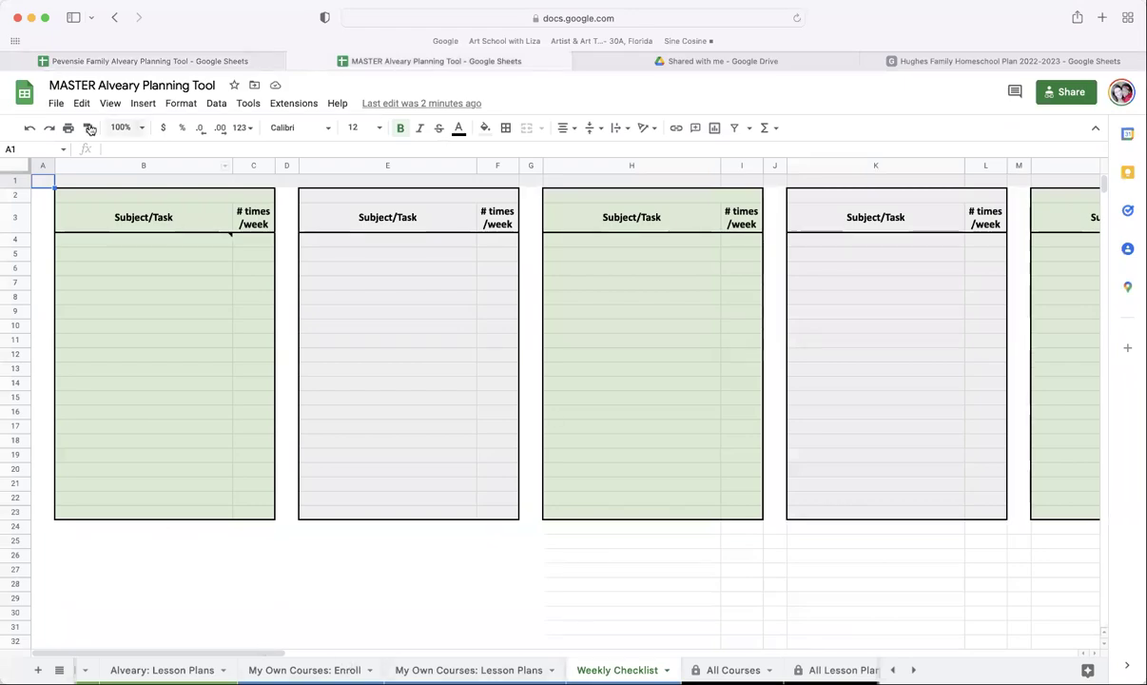
click(56, 103)
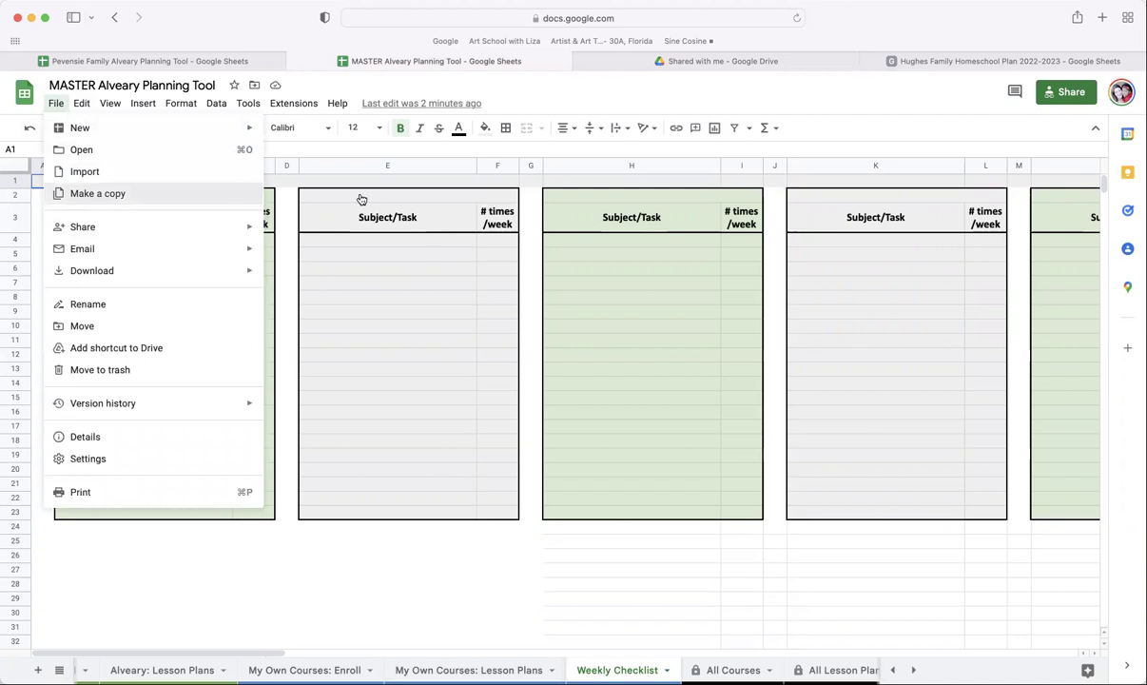
click(211, 191)
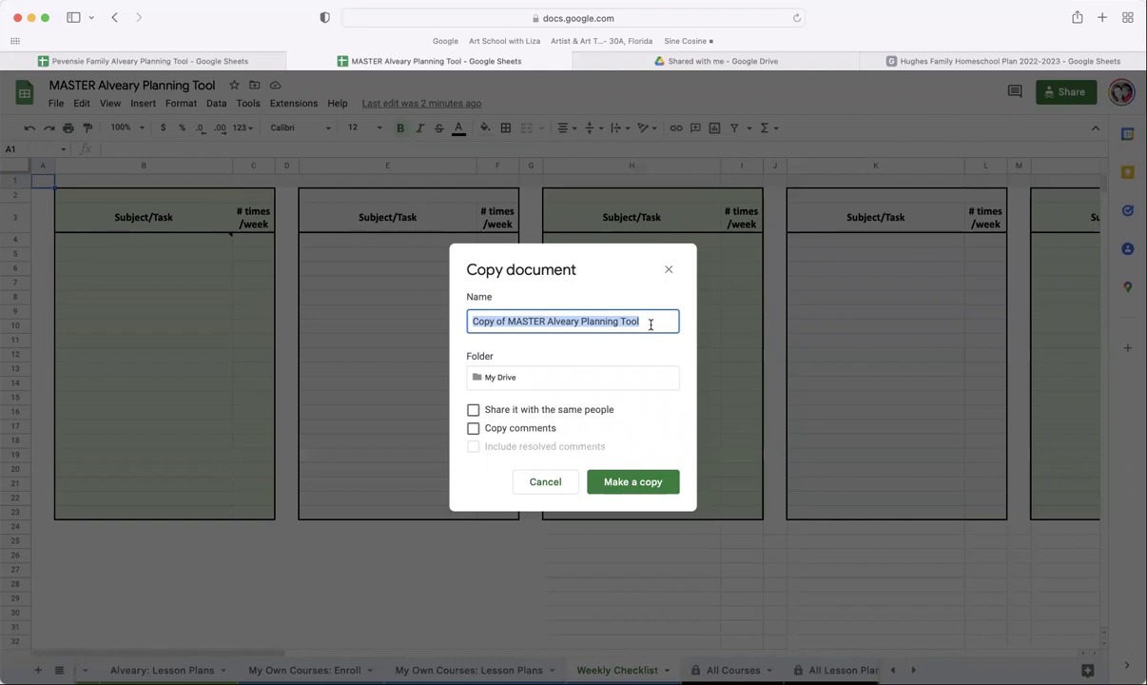
click(636, 480)
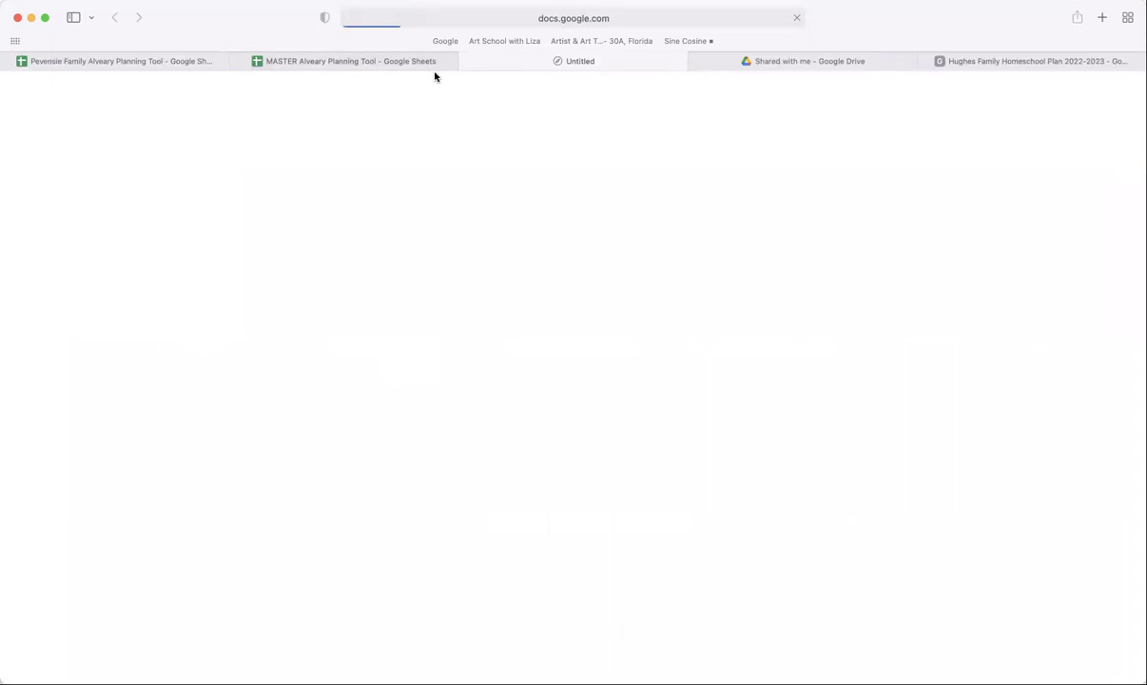
mouse_move(395, 63)
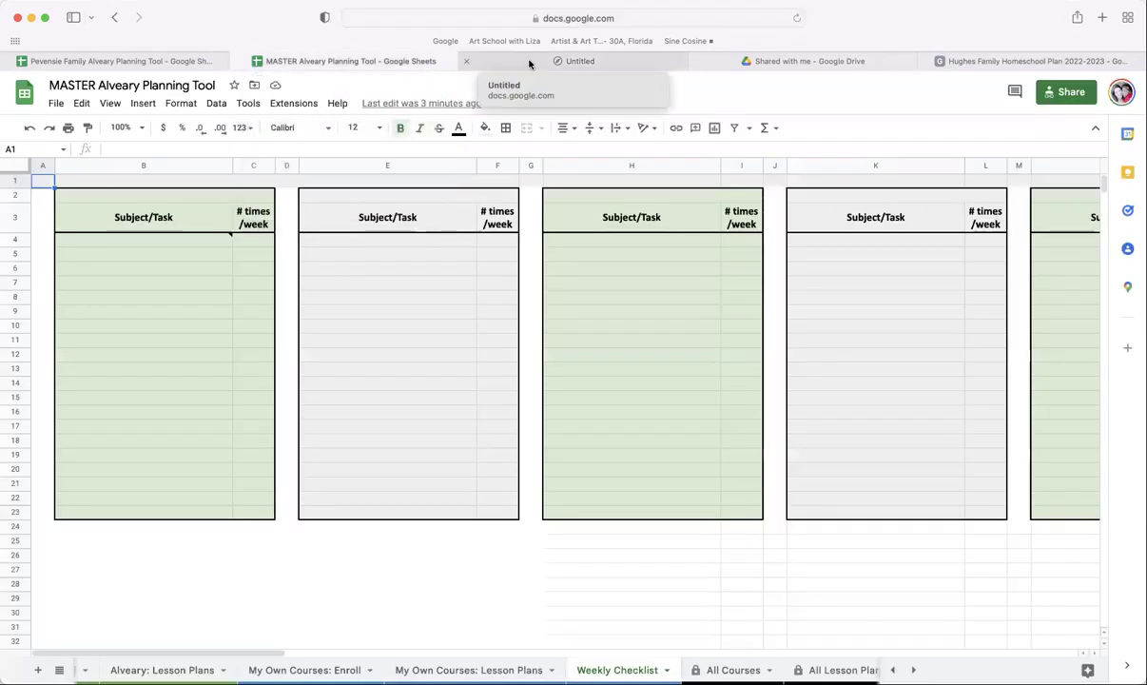
click(530, 64)
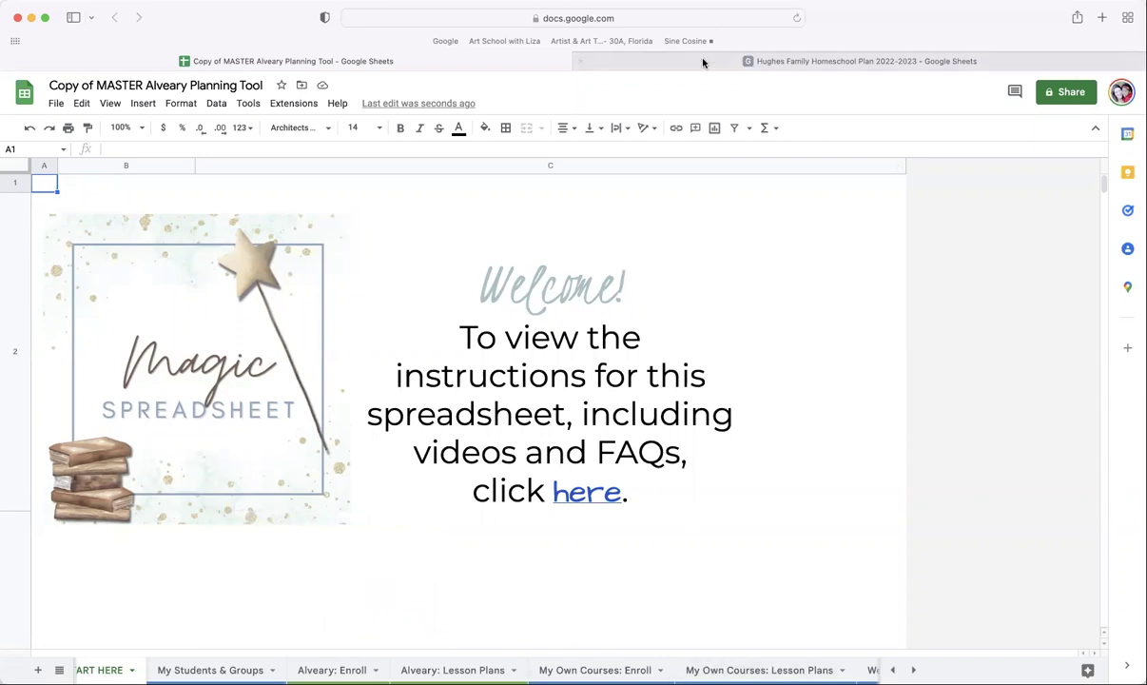
Review the My Students & Groups and Courses: Enroll sheets in the family's Homeschool Plan 2022-2023 spreadsheet.
click(664, 58)
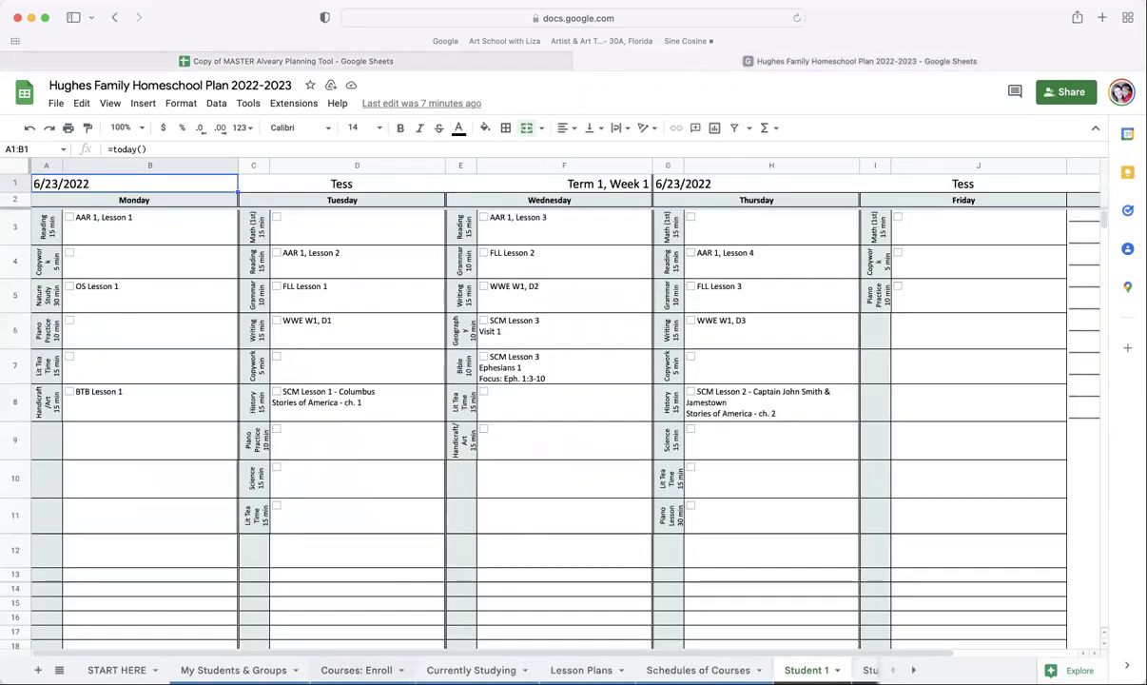
click(233, 669)
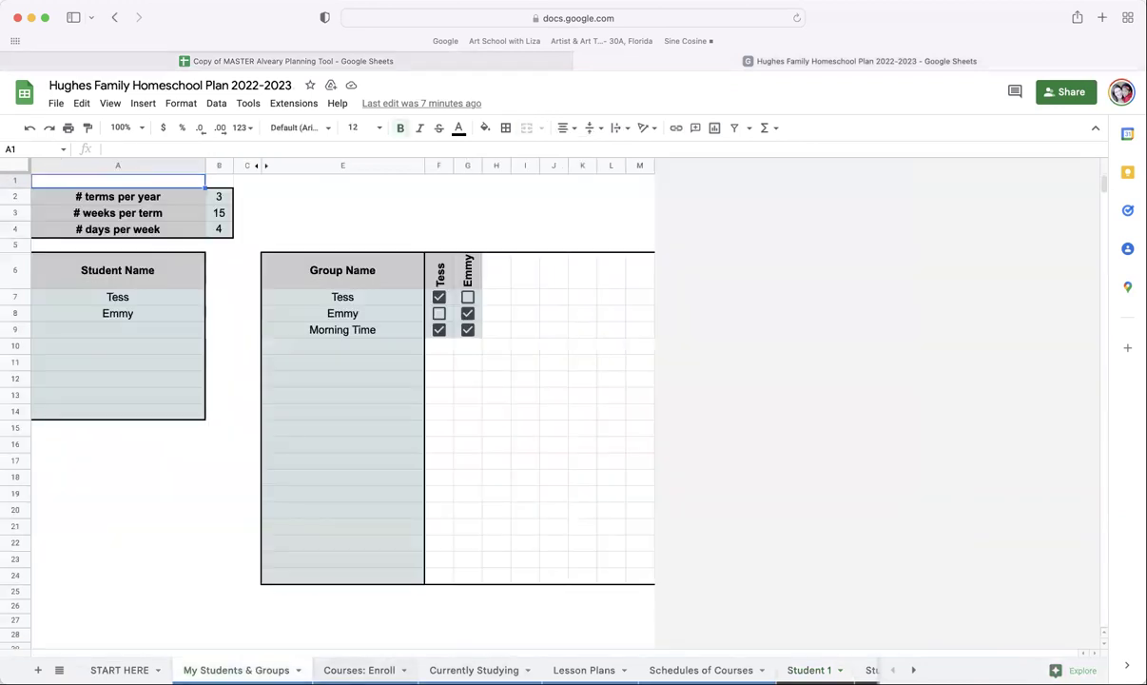
click(359, 669)
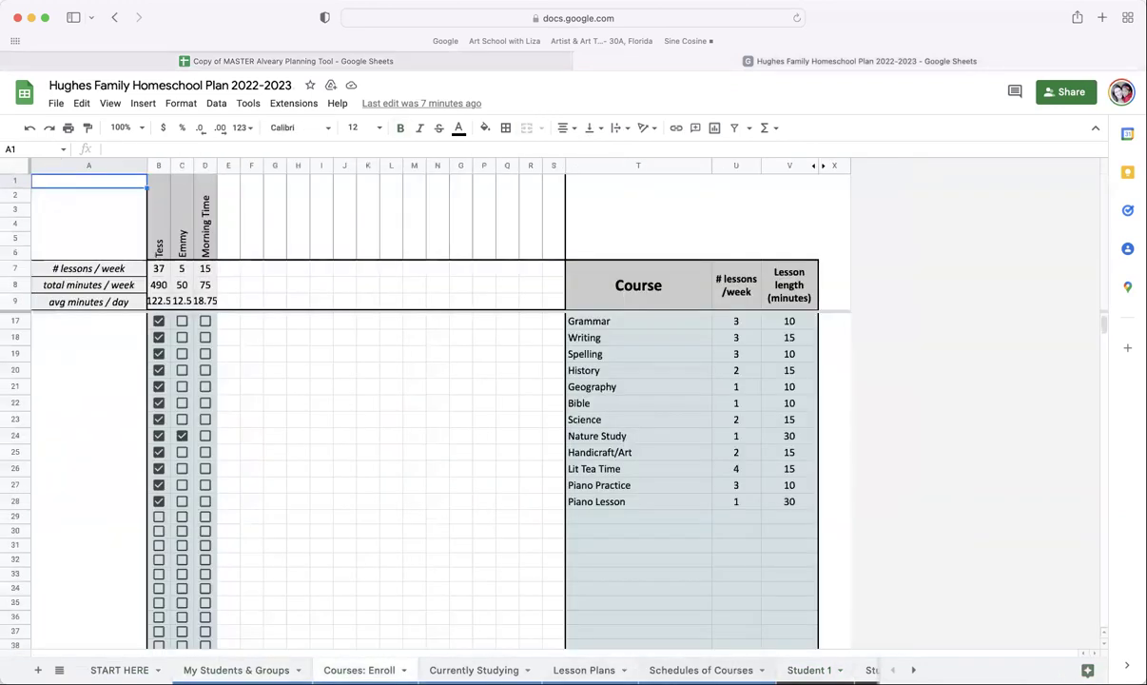
Copy the Weekly Checklist sheet from Copy of MASTER Alveary Planning Tool into the existing shared family Homeschool Plan 2022-2023 spreadsheet.
click(238, 61)
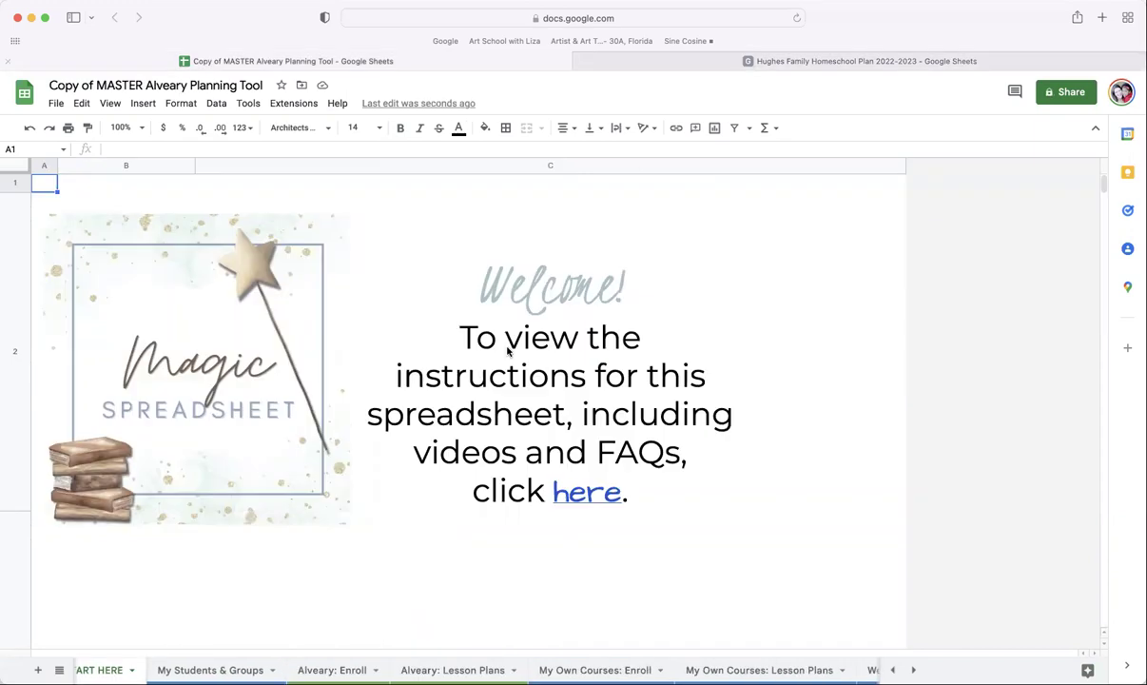
scroll(456, 670, right, 5)
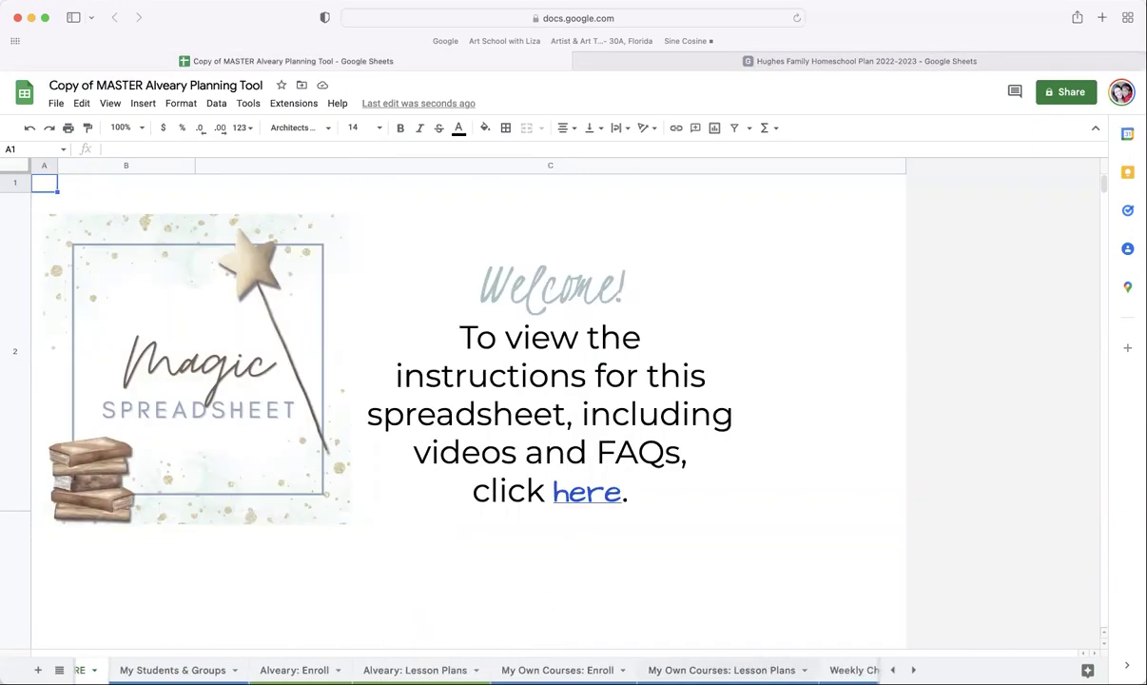
click(731, 670)
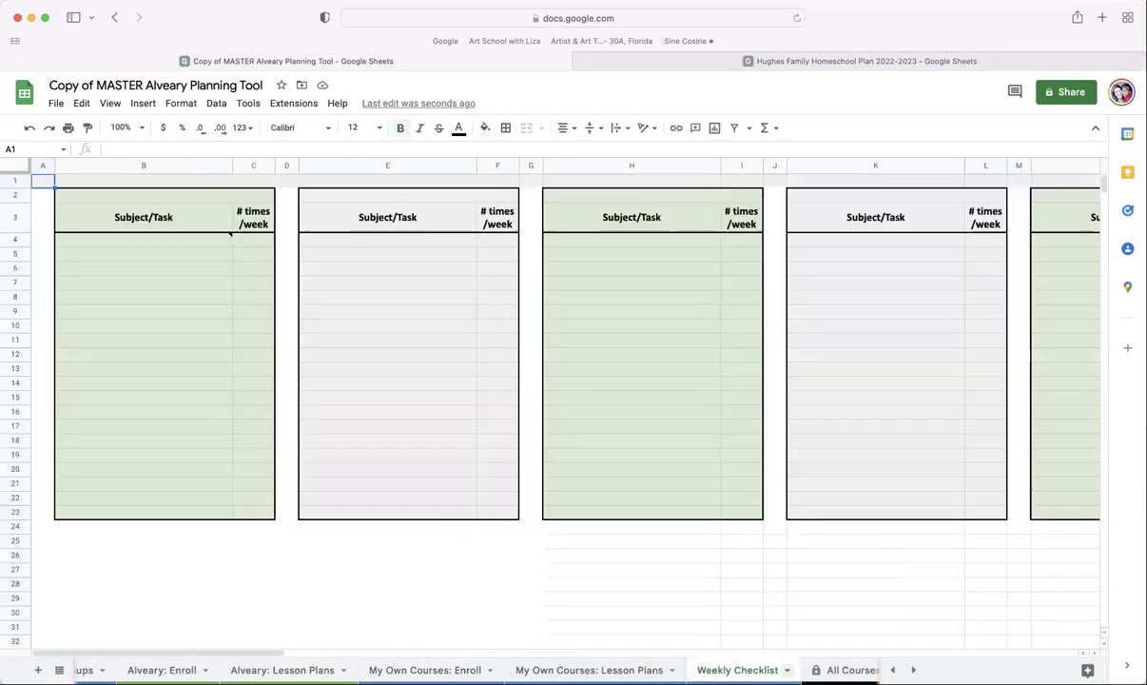
click(786, 669)
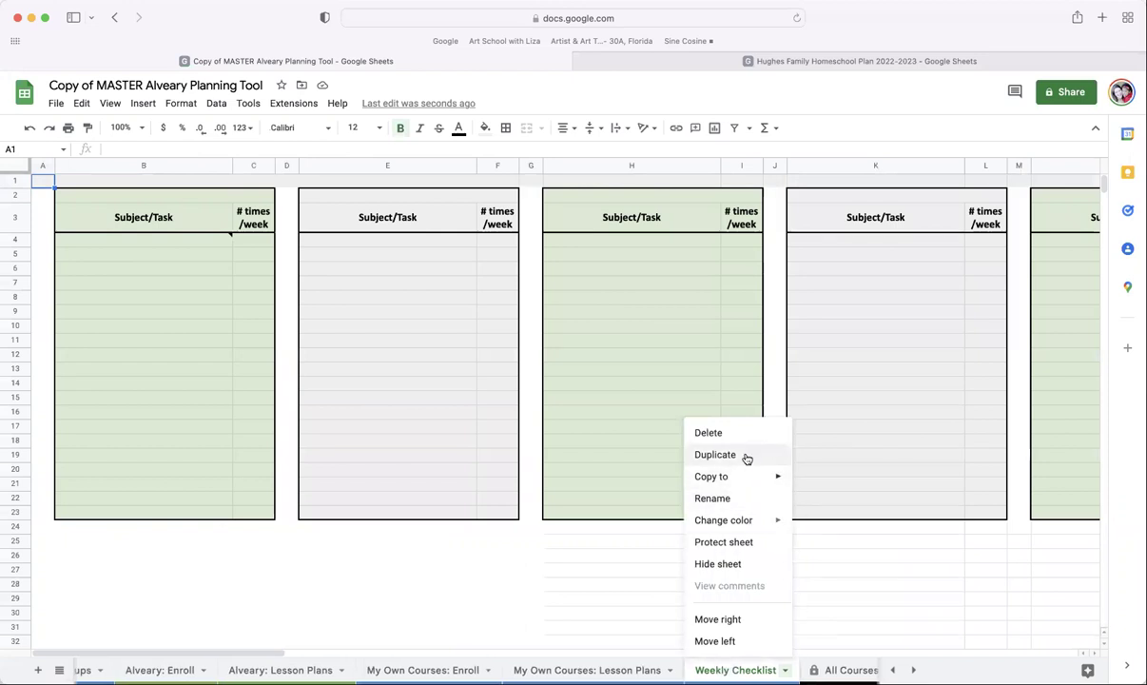
mouse_move(742, 475)
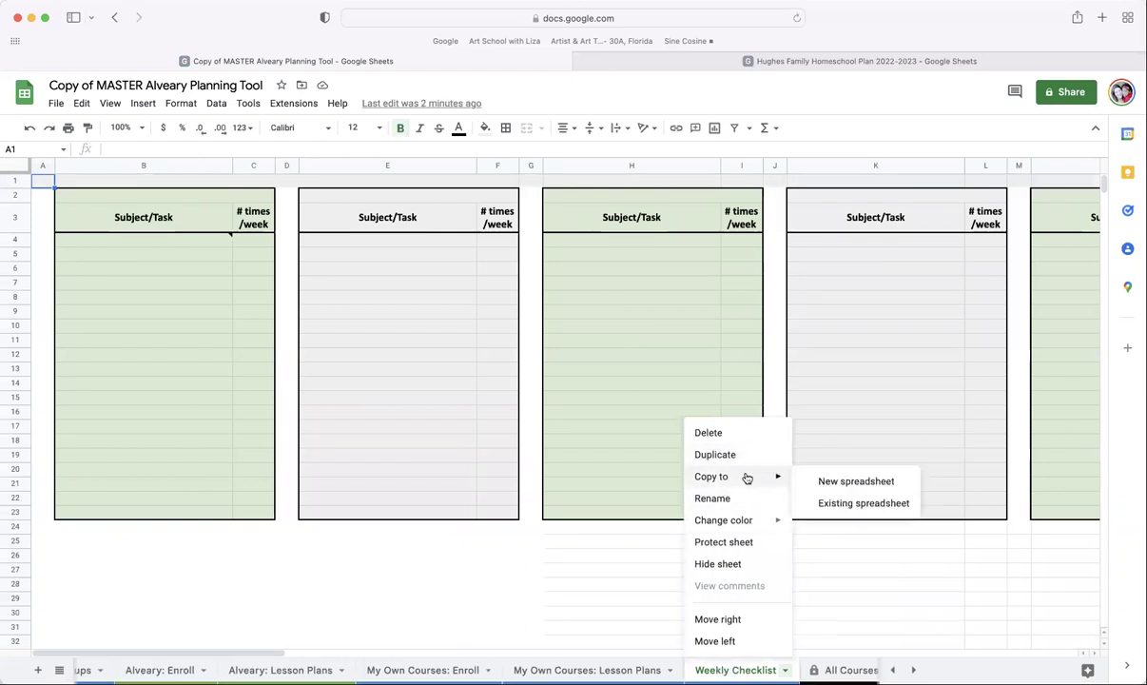
click(857, 507)
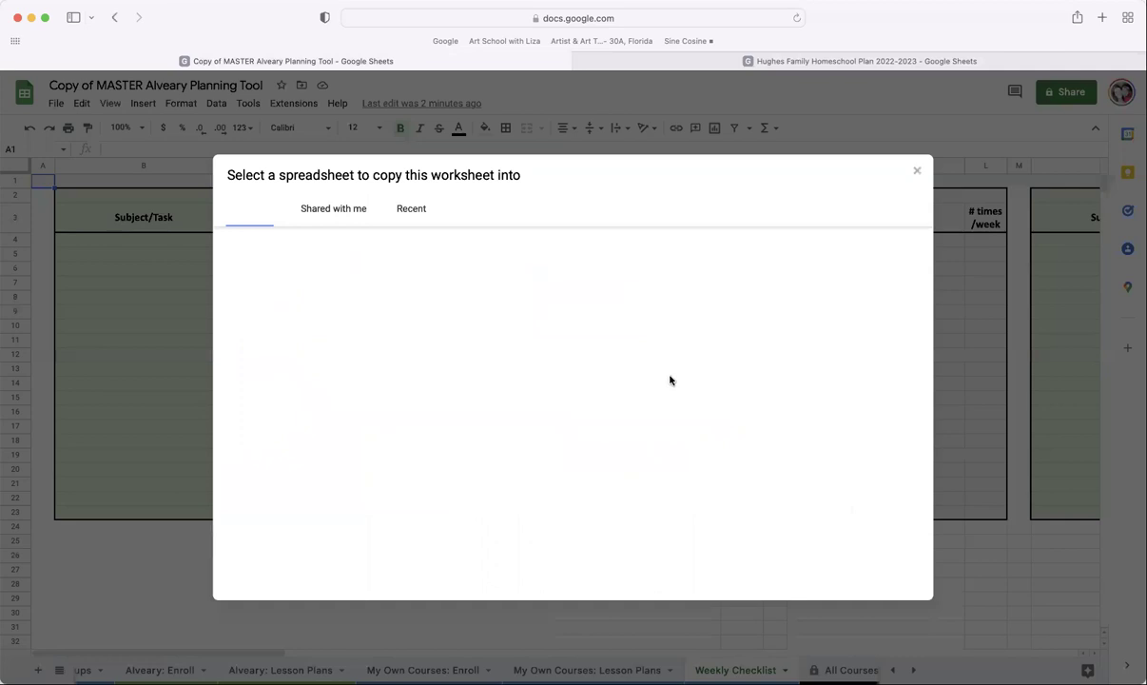
scroll(360, 319, down, 3)
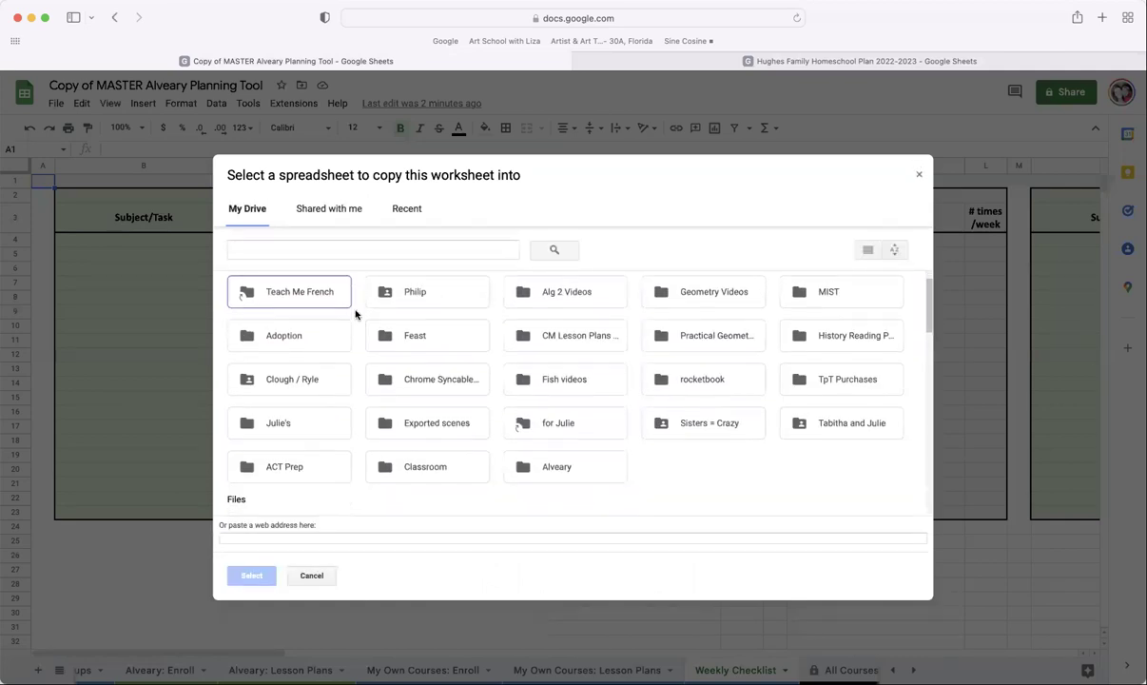
scroll(353, 308, down, 3)
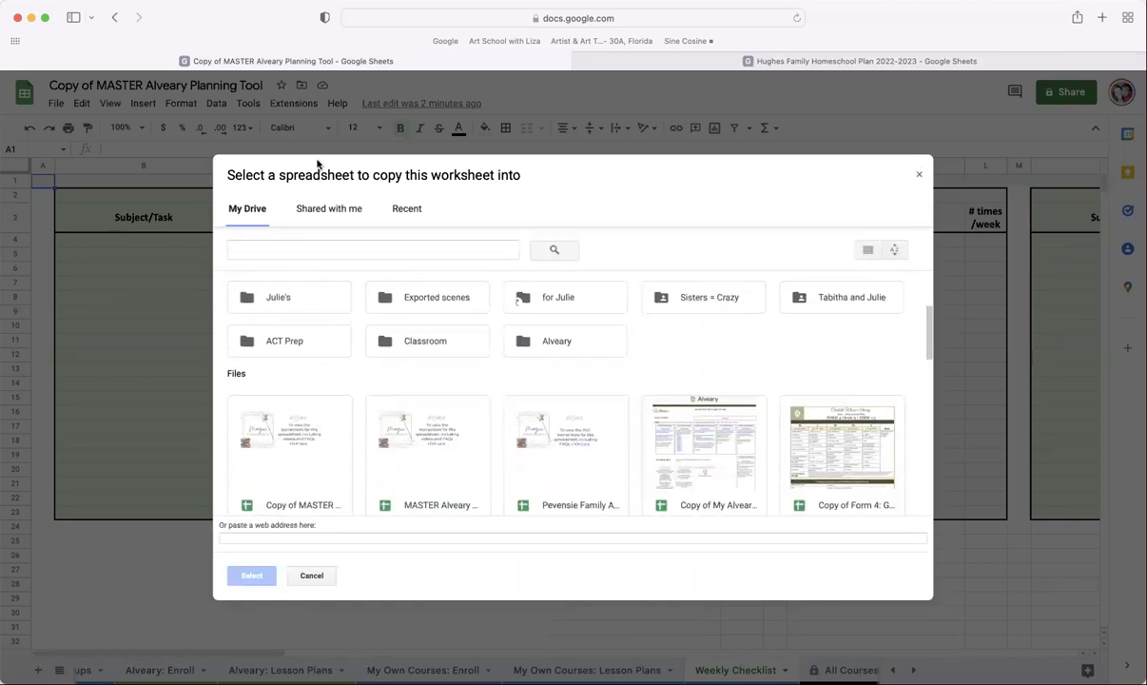
click(325, 206)
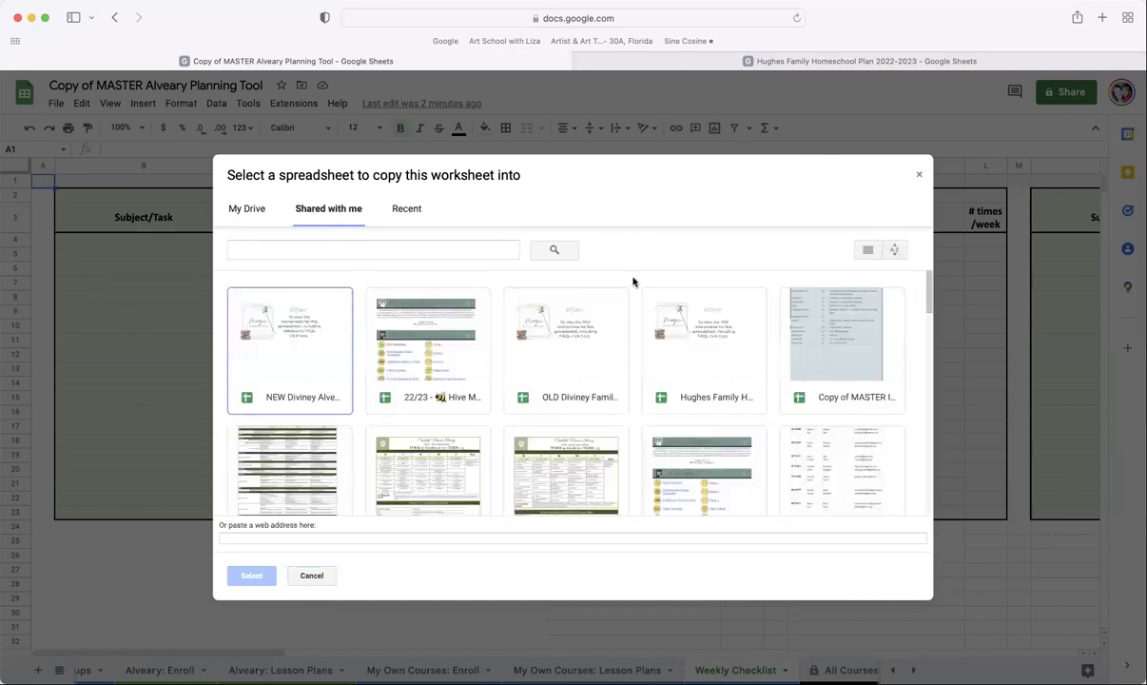
click(704, 352)
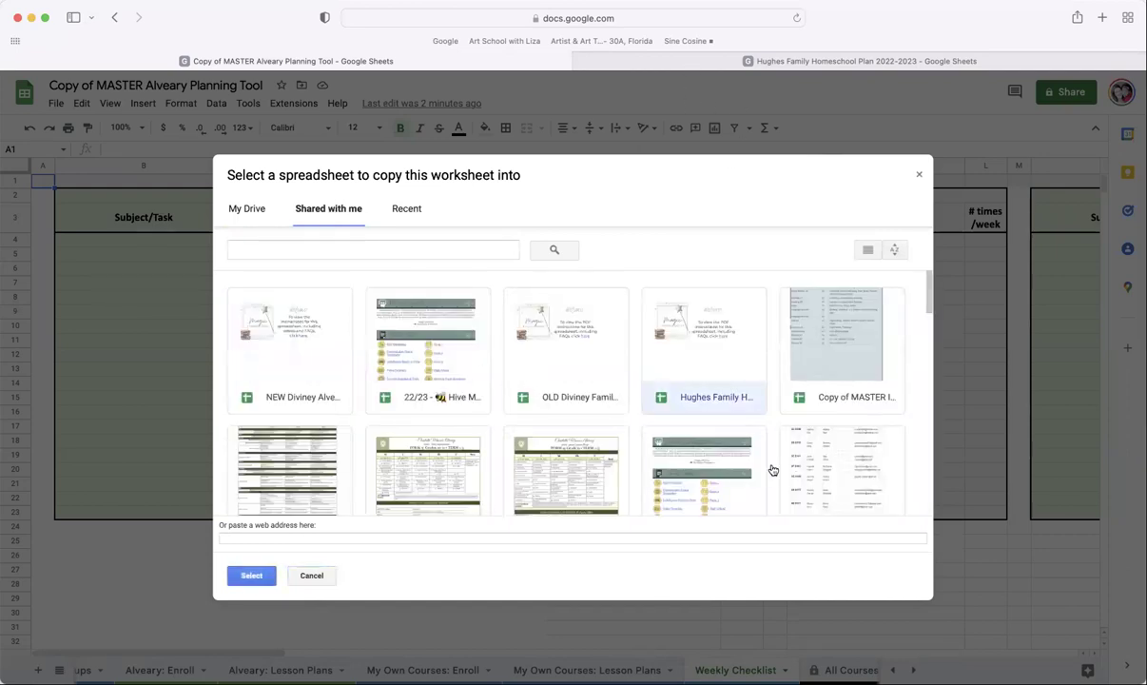
key(Return)
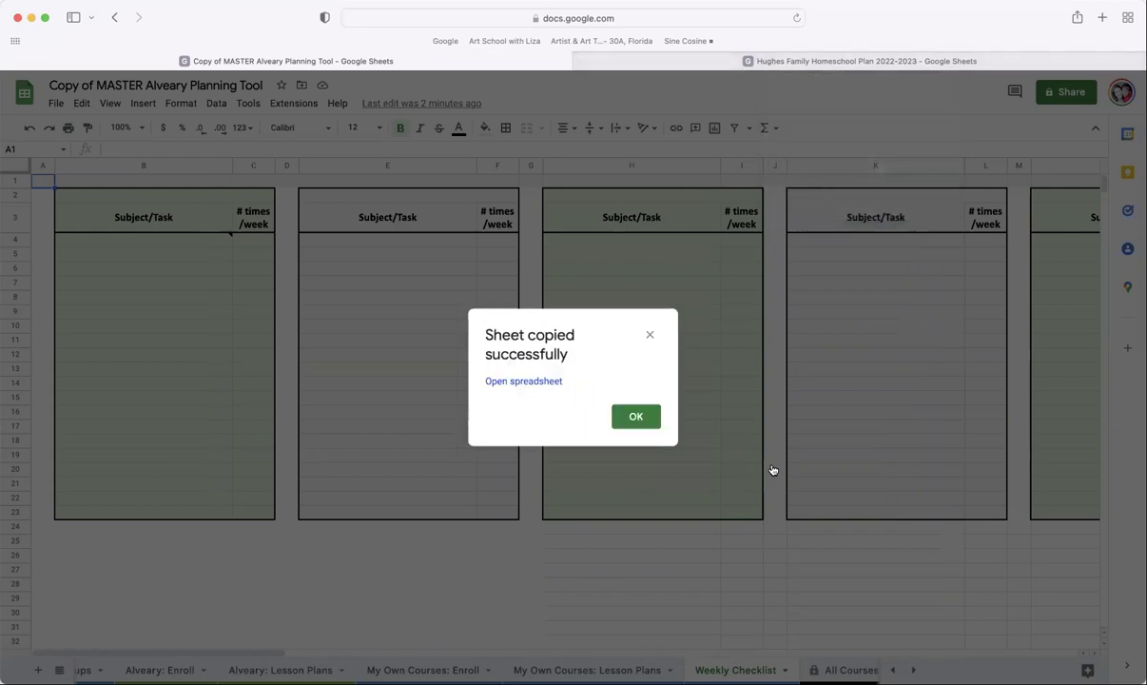
key(Escape)
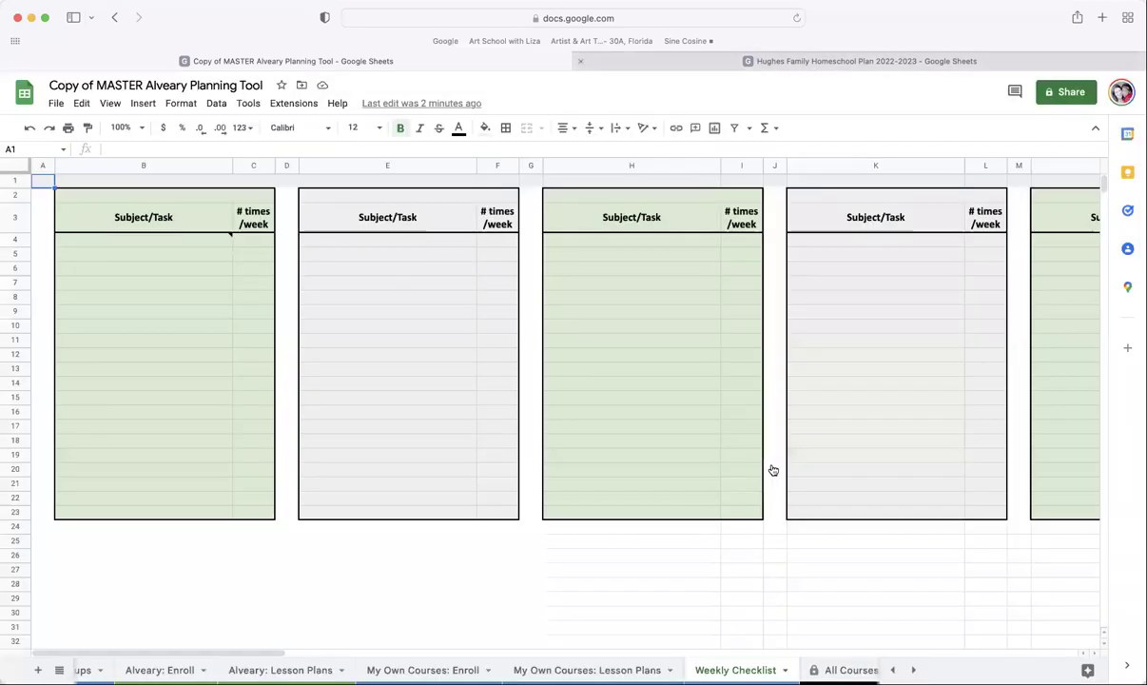
In the family's Homeschool Plan 2022-2023, rename the copied sheet to Weekly Checklist and place it between Lesson Plans and Schedules of Courses.
key(ctrl+Tab)
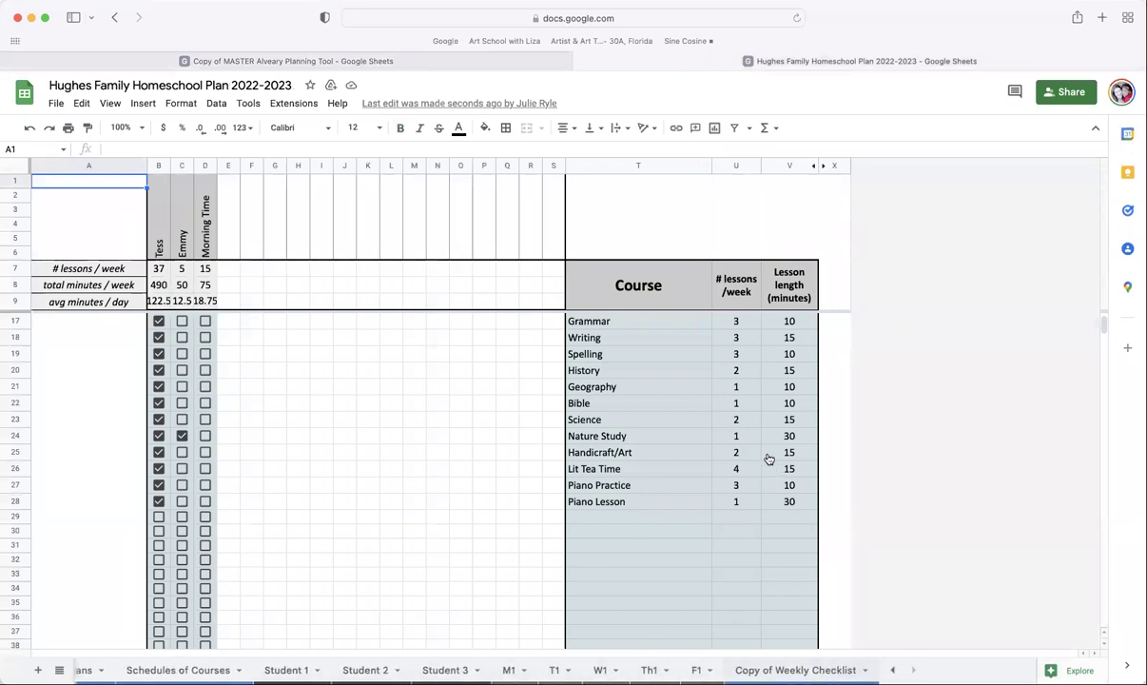
click(785, 670)
right_click(785, 670)
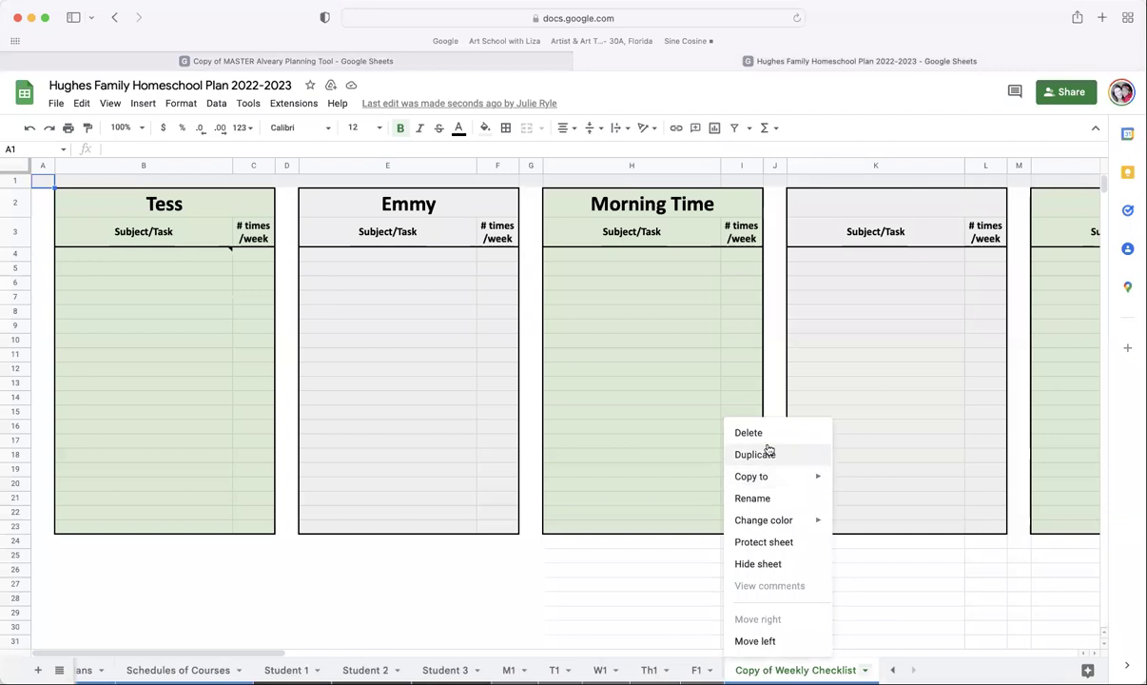
click(752, 498)
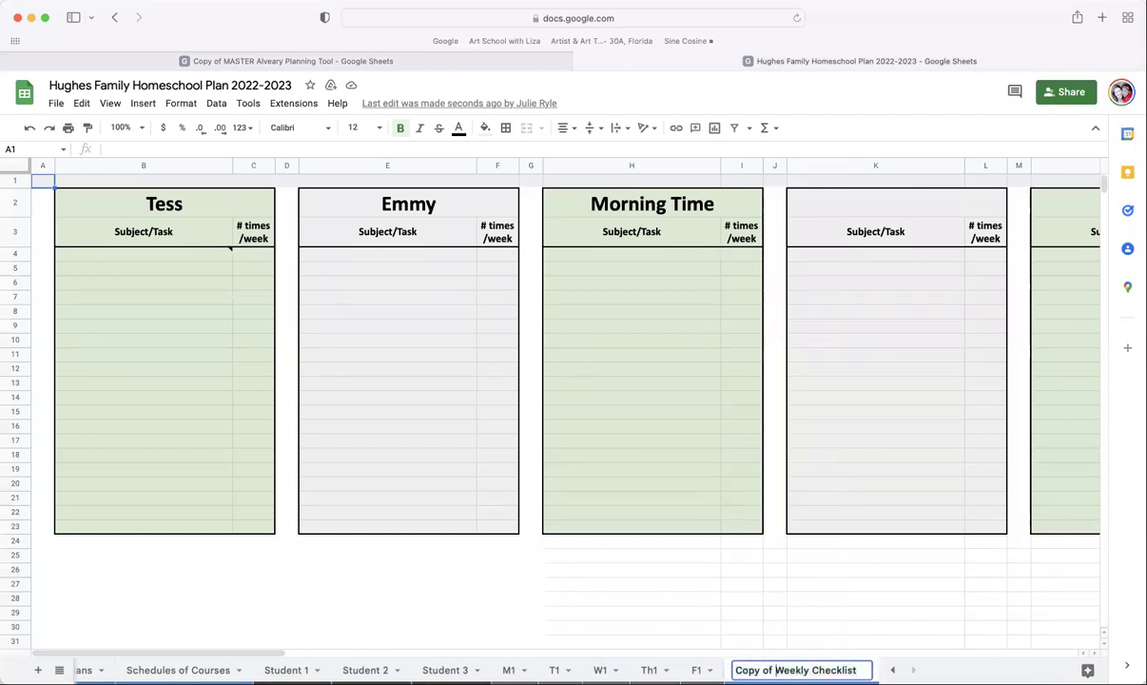
key(BackSpace)
key(BackSpace)
key(BackSpace)
key(BackSpace)
key(BackSpace)
key(BackSpace)
key(BackSpace)
key(BackSpace)
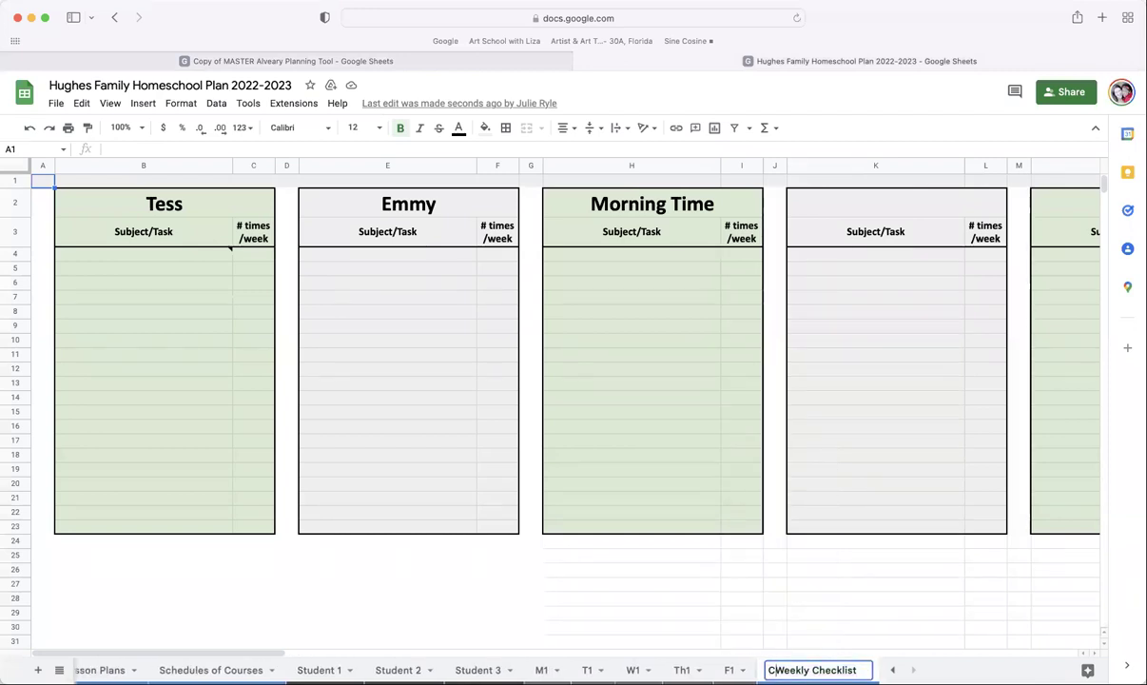
key(Return)
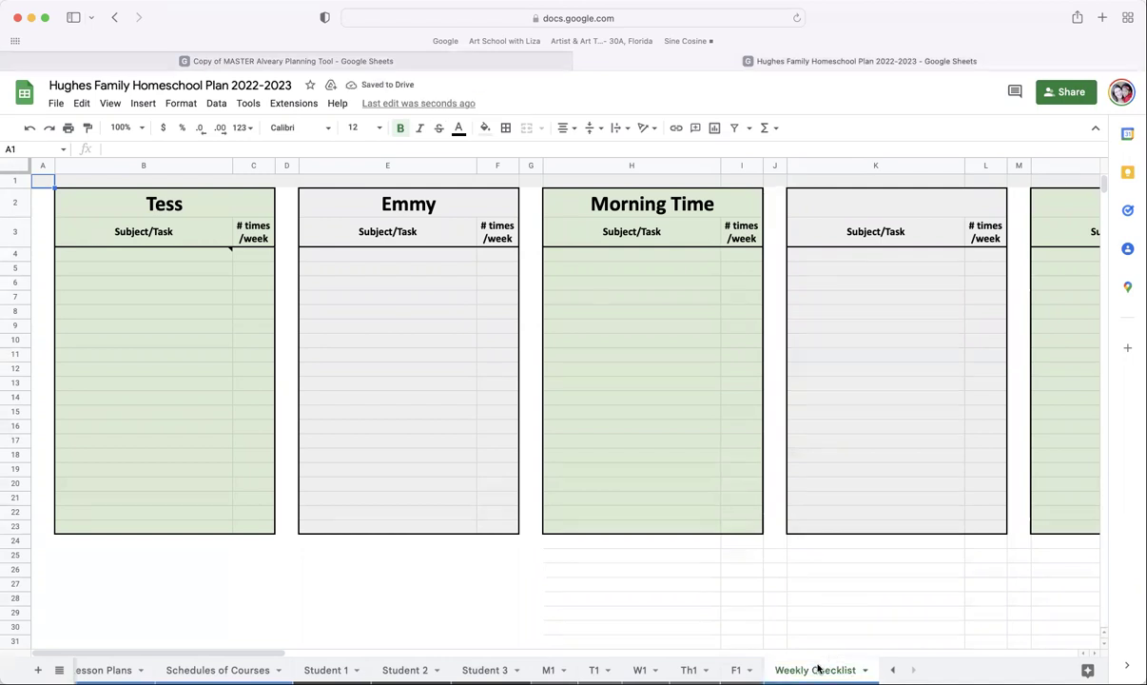
drag(328, 666, 199, 666)
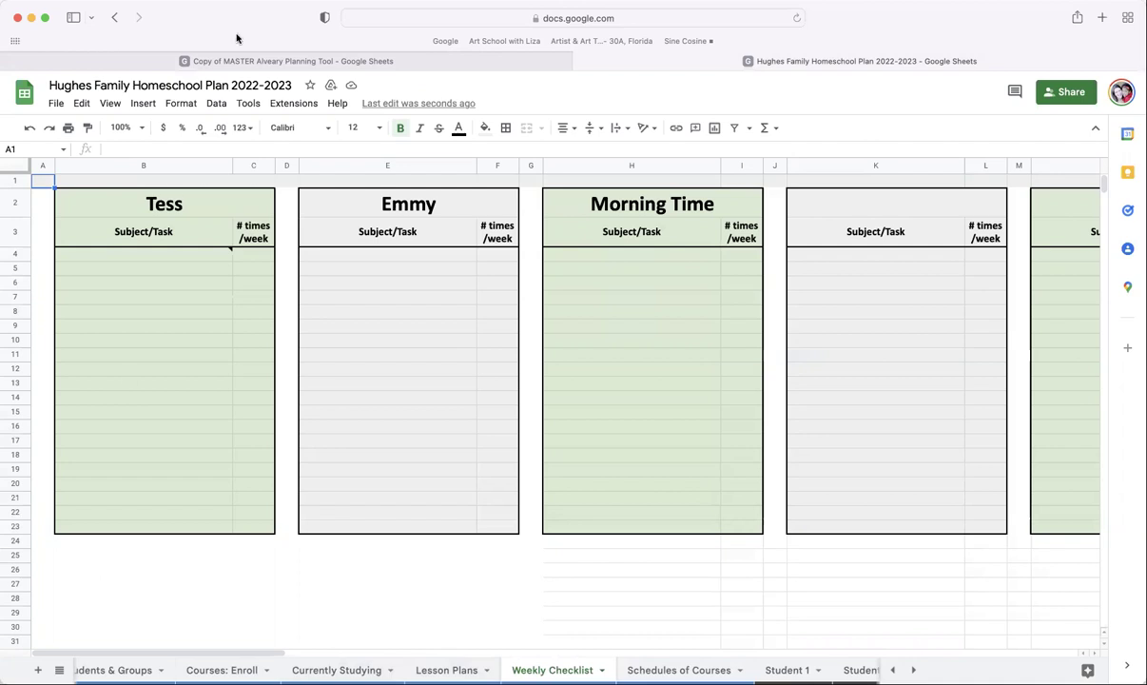
In Copy of MASTER Alveary Planning Tool, unhide and open the MASTER CL sheet.
click(279, 60)
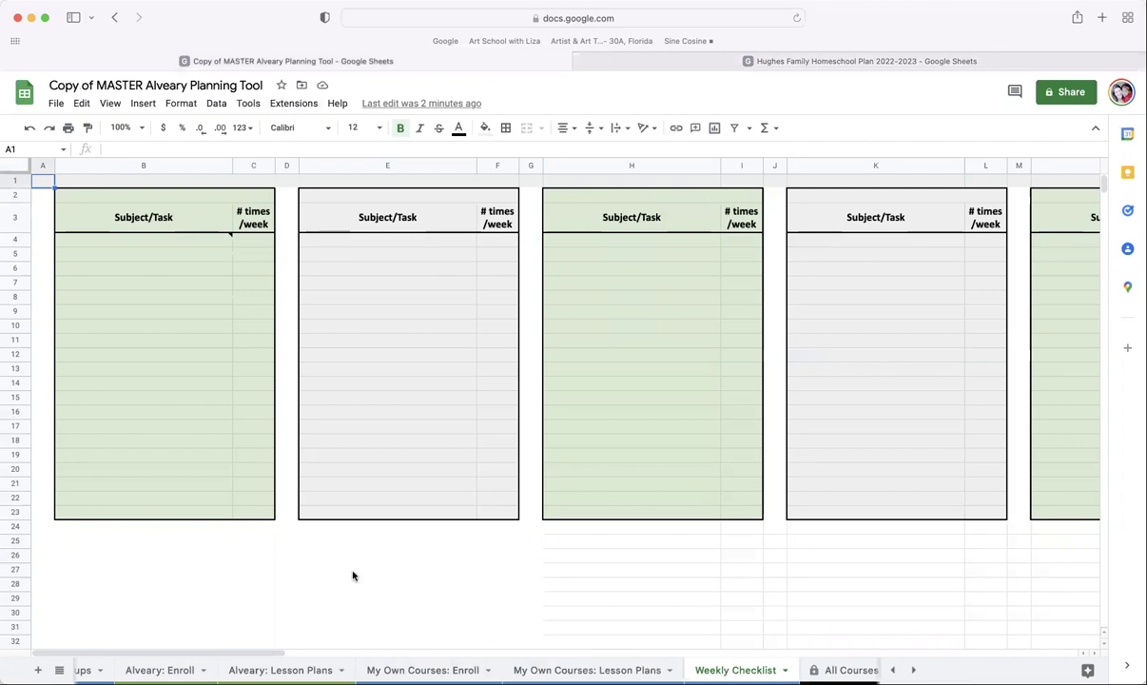
scroll(558, 475, down, 1)
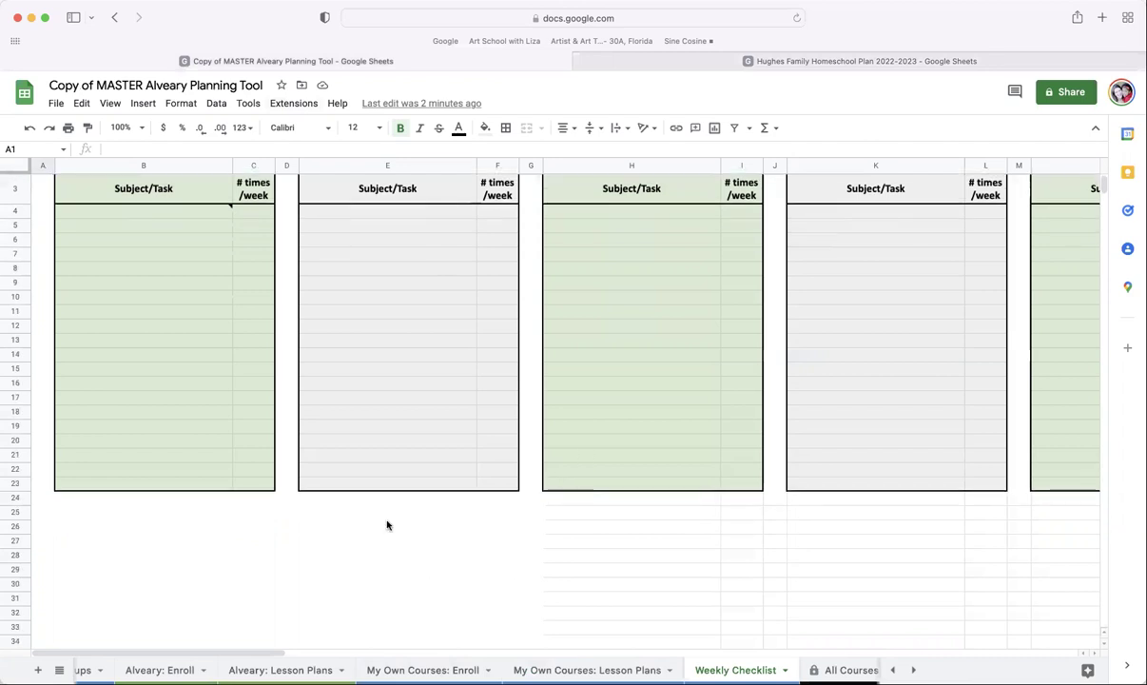
click(59, 669)
scroll(143, 600, down, 1)
scroll(143, 600, down, 8)
scroll(143, 601, down, 10)
scroll(144, 601, down, 10)
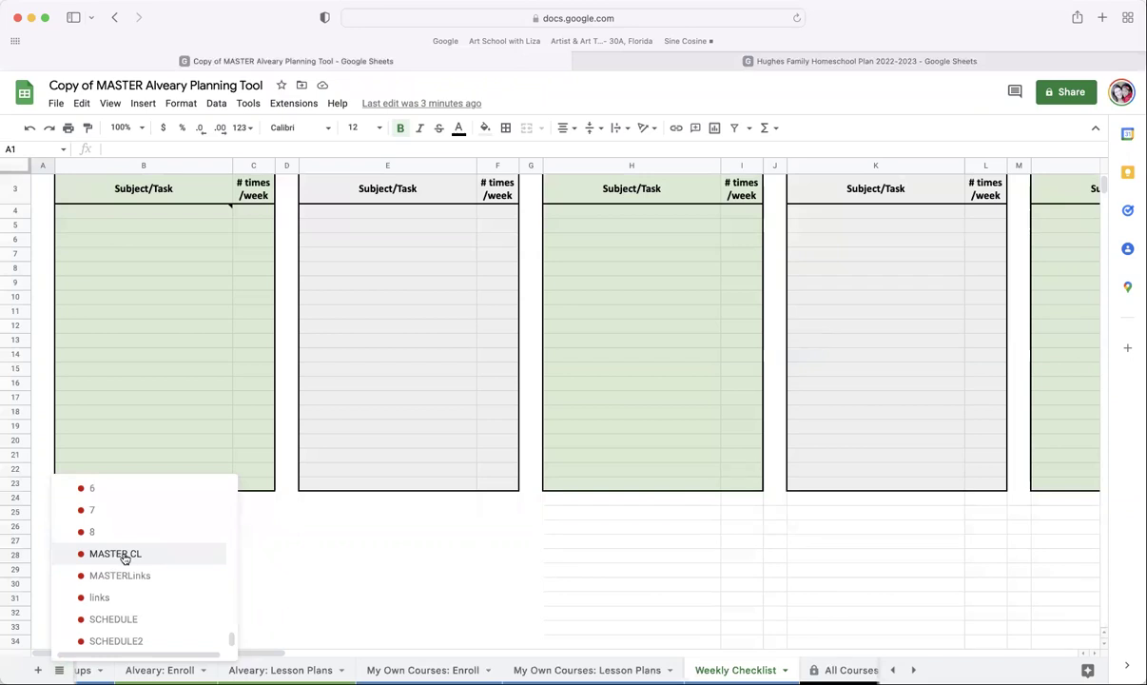
click(123, 556)
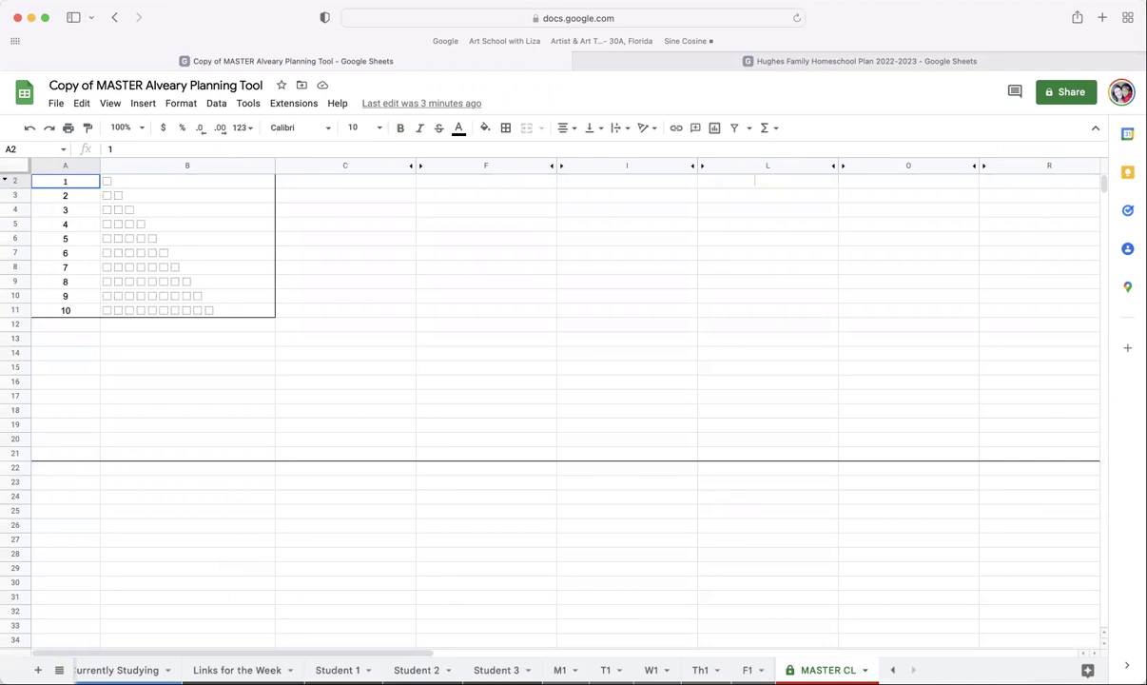
Copy the MASTER CL sheet into the existing shared family Homeschool Plan 2022-2023 spreadsheet.
click(865, 669)
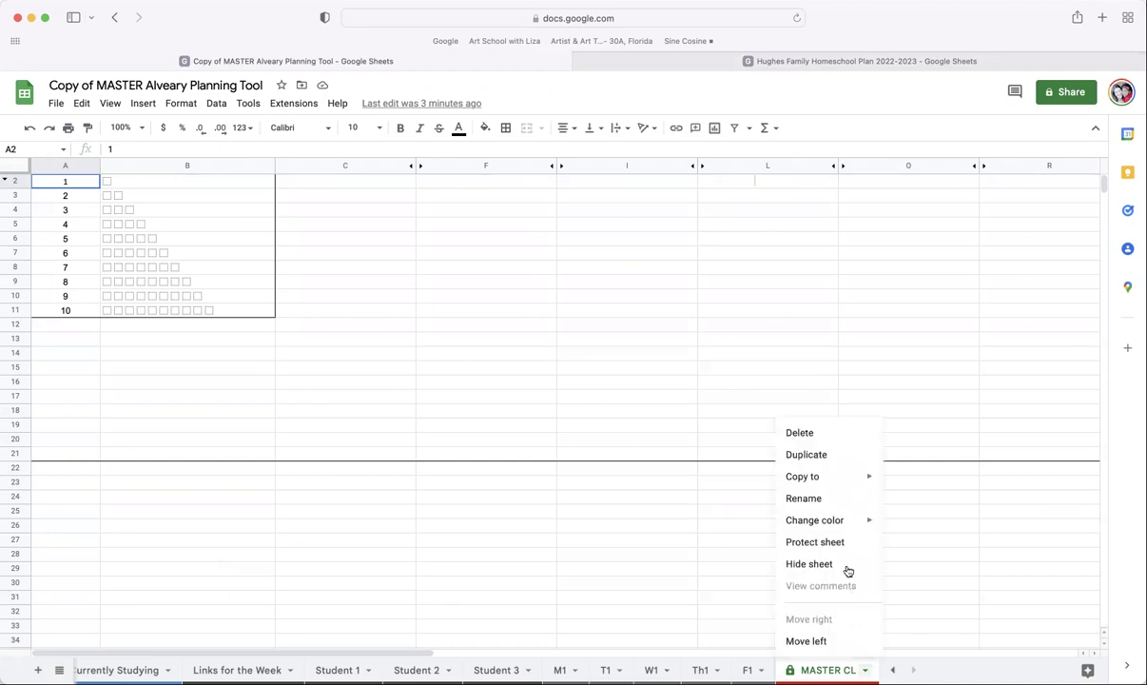
mouse_move(863, 476)
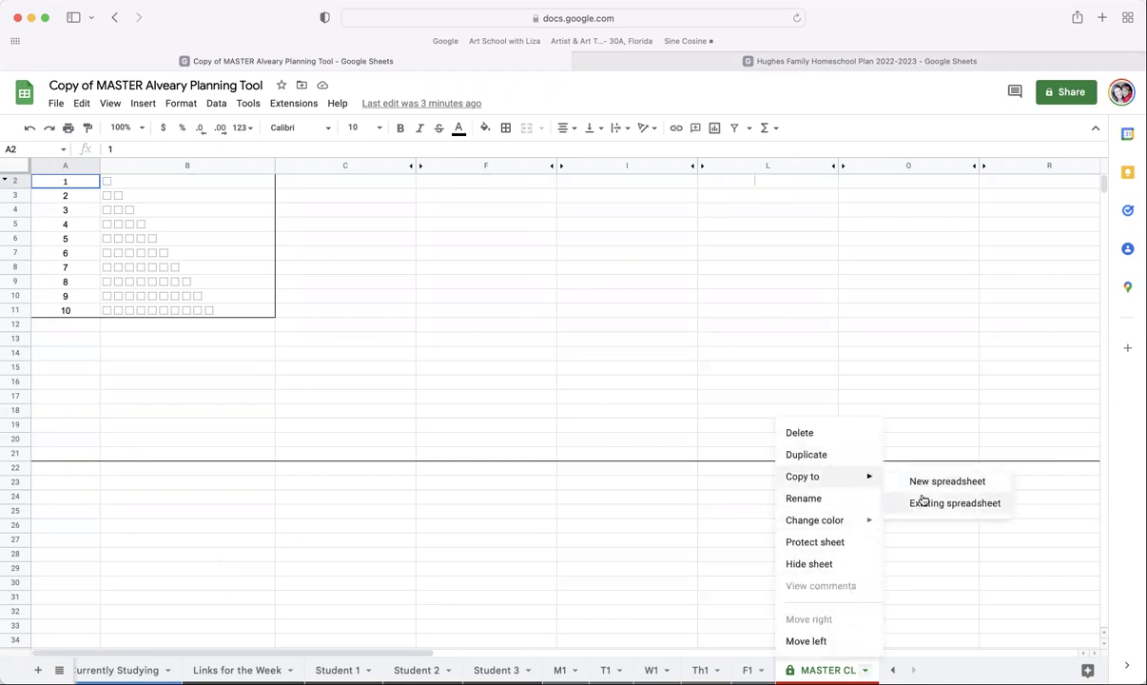
click(922, 502)
scroll(379, 380, down, 3)
click(339, 210)
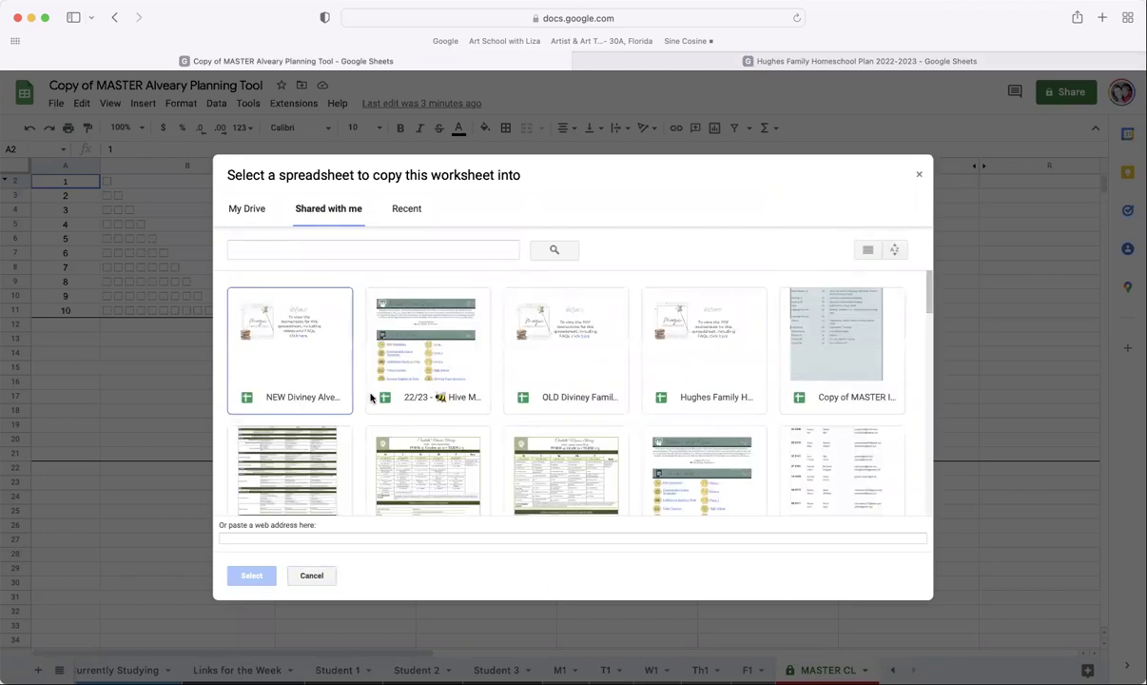
click(699, 377)
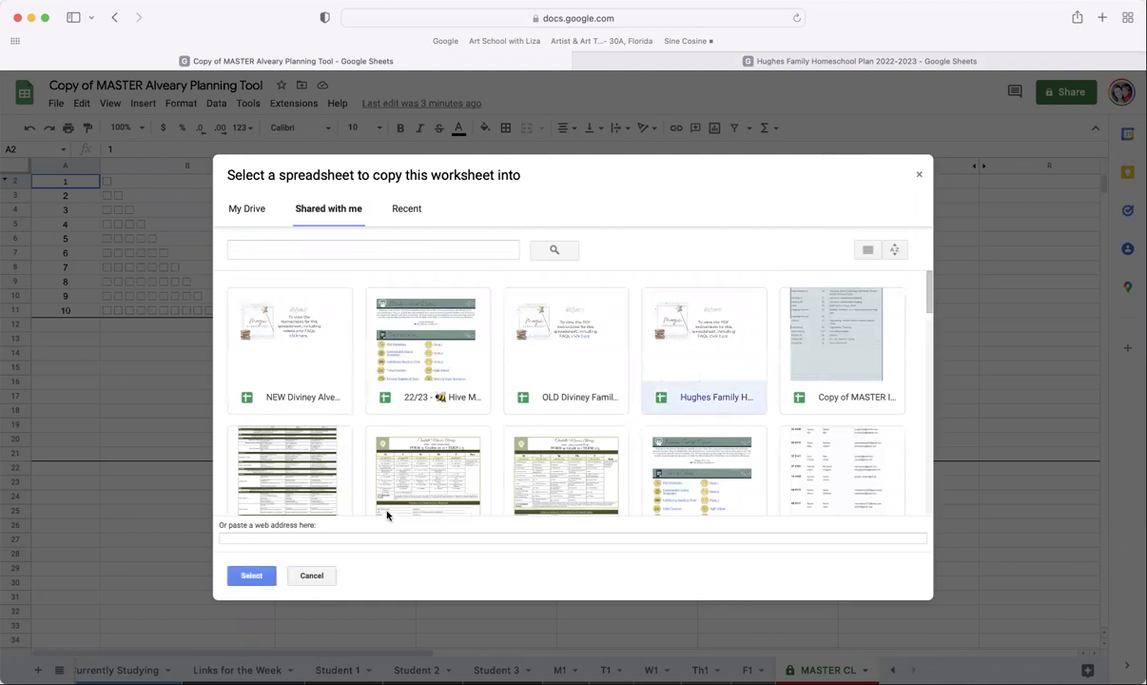
click(249, 574)
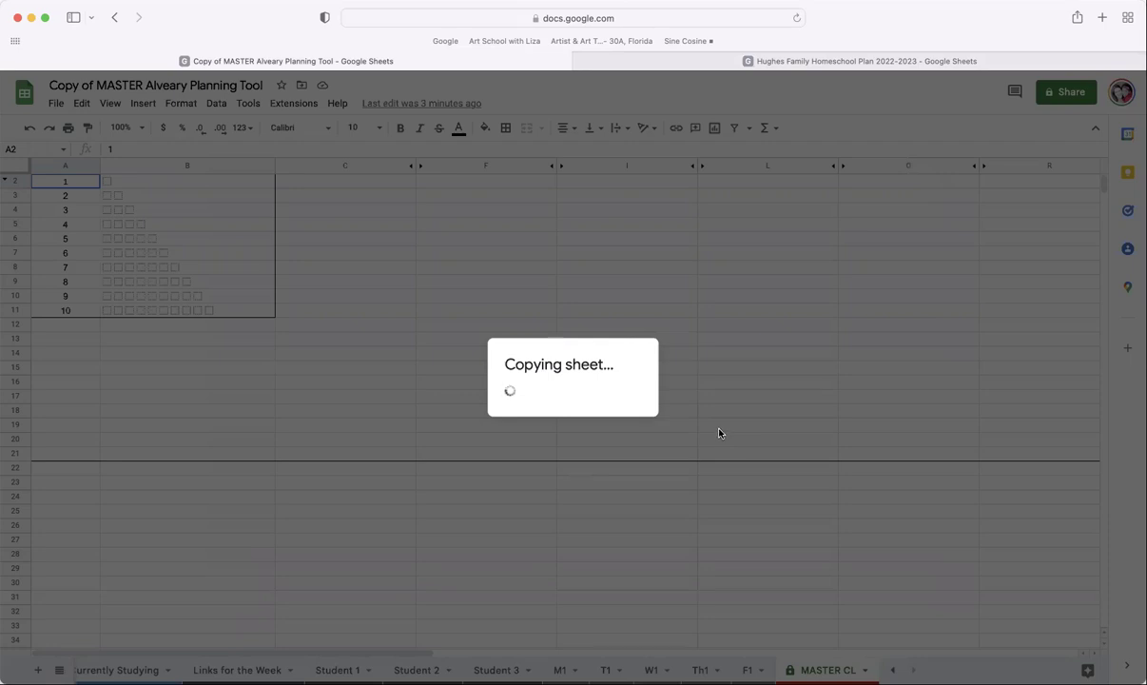
click(639, 419)
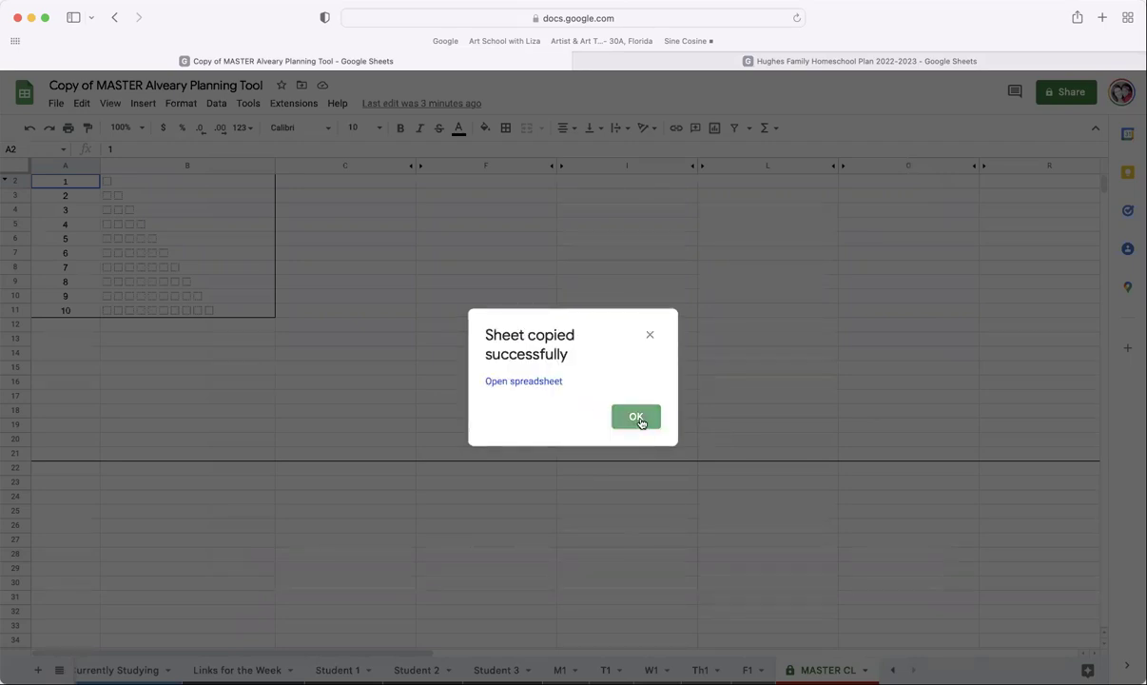
In the family's Homeschool Plan 2022-2023, rename the copied sheet to MASTER CL and hide it.
scroll(850, 648, right, 5)
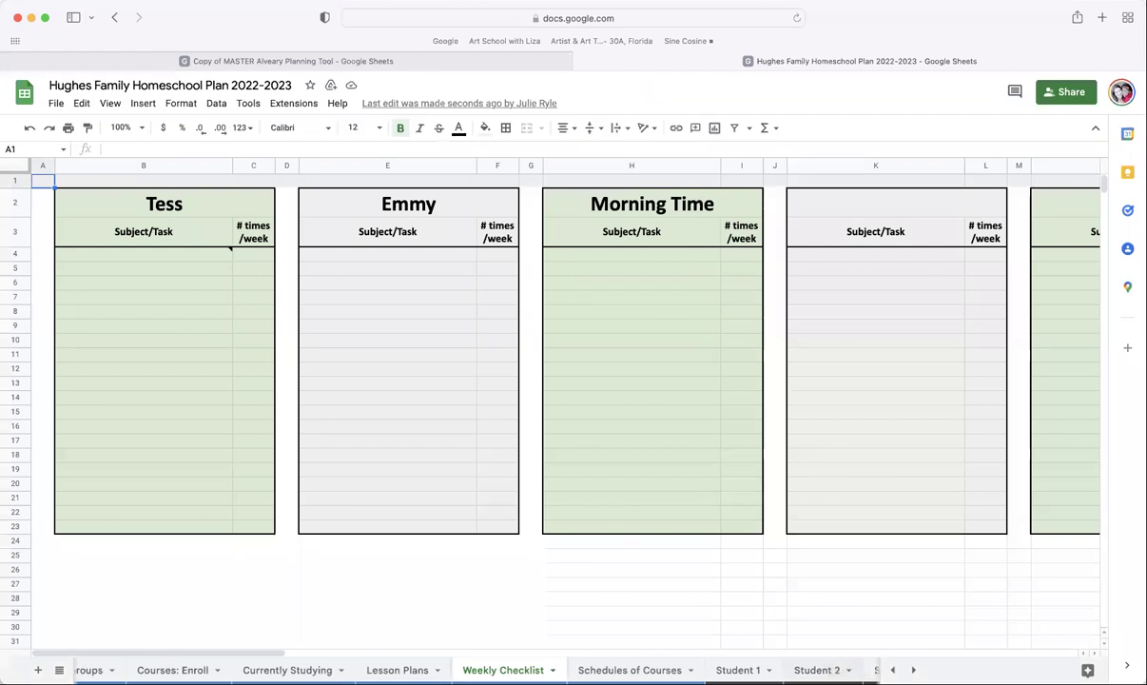
click(808, 669)
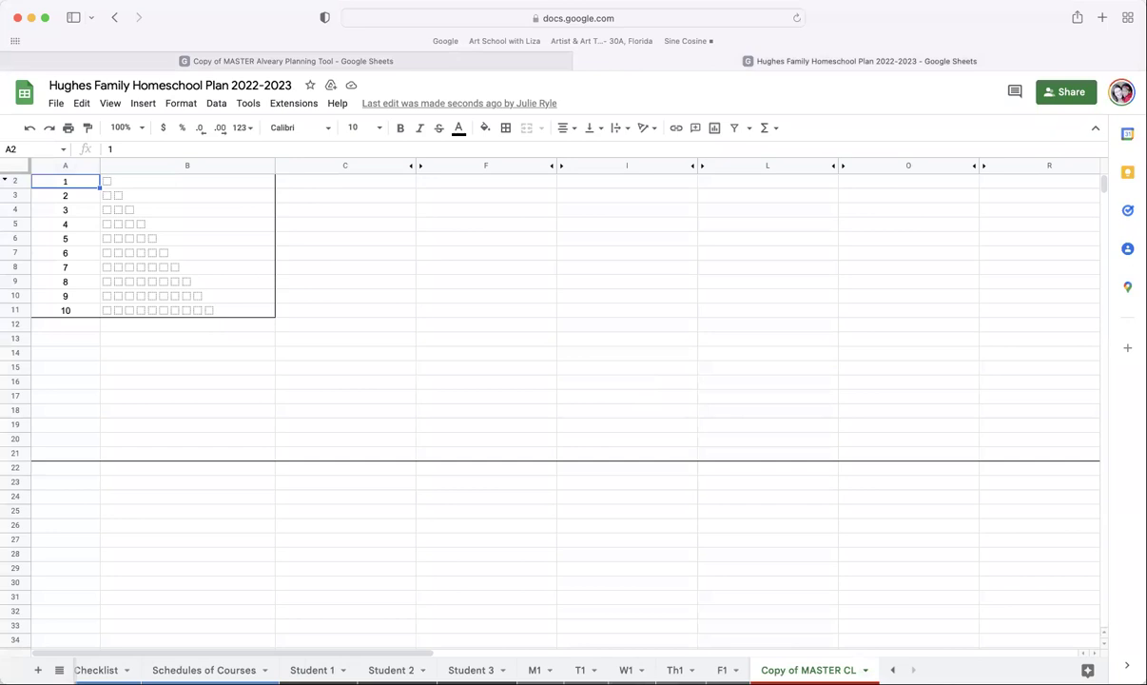
right_click(809, 670)
click(809, 497)
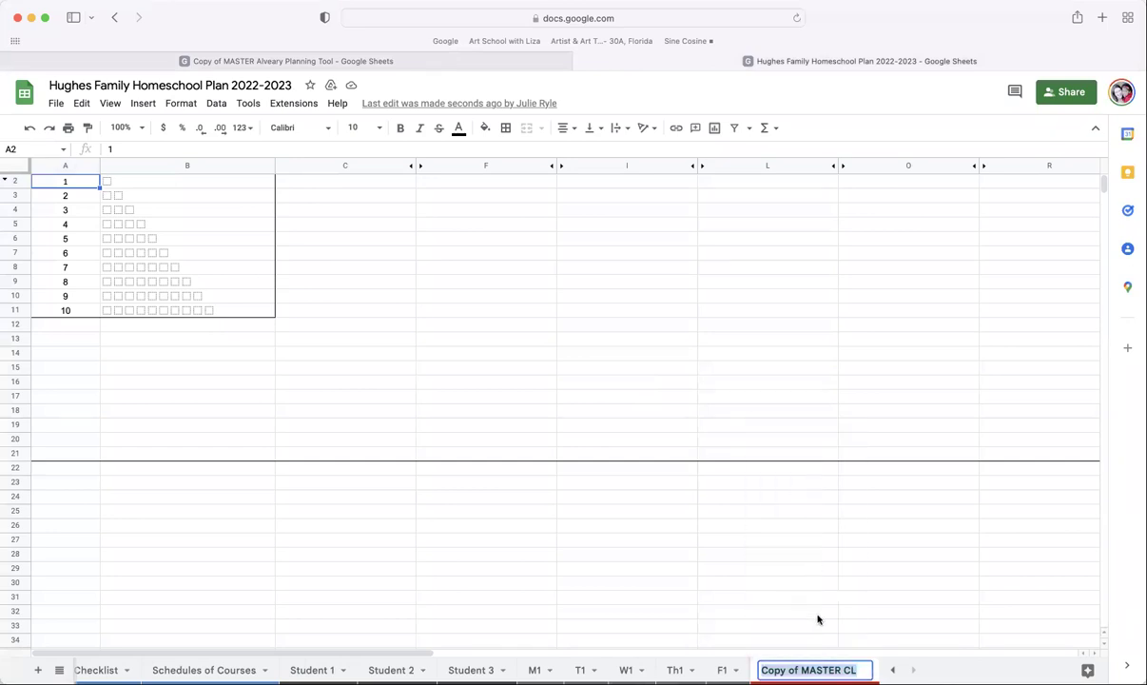
click(800, 670)
key(BackSpace)
key(BackSpace)
key(BackSpace)
key(BackSpace)
key(BackSpace)
key(BackSpace)
key(BackSpace)
key(BackSpace)
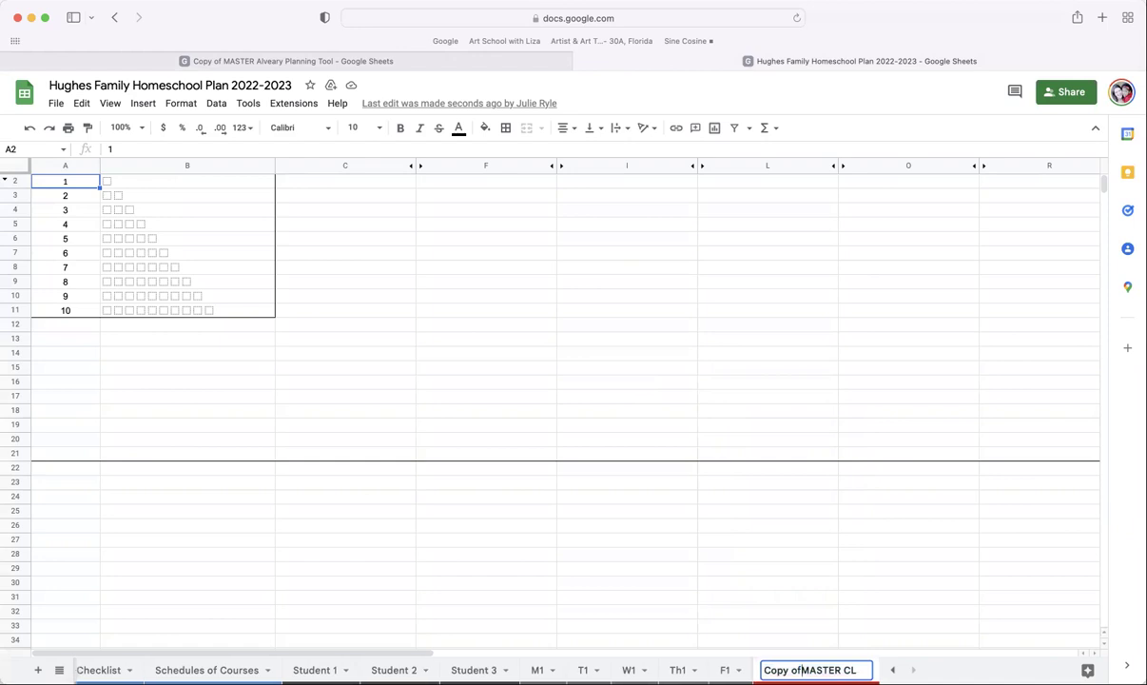
key(Return)
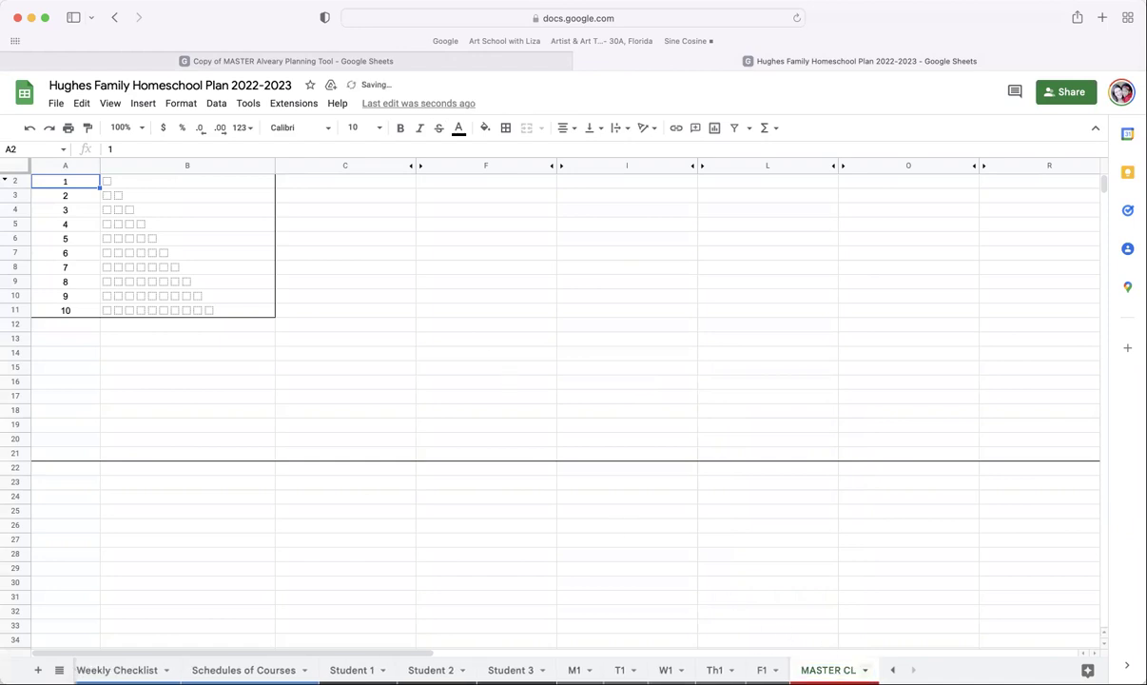
click(865, 669)
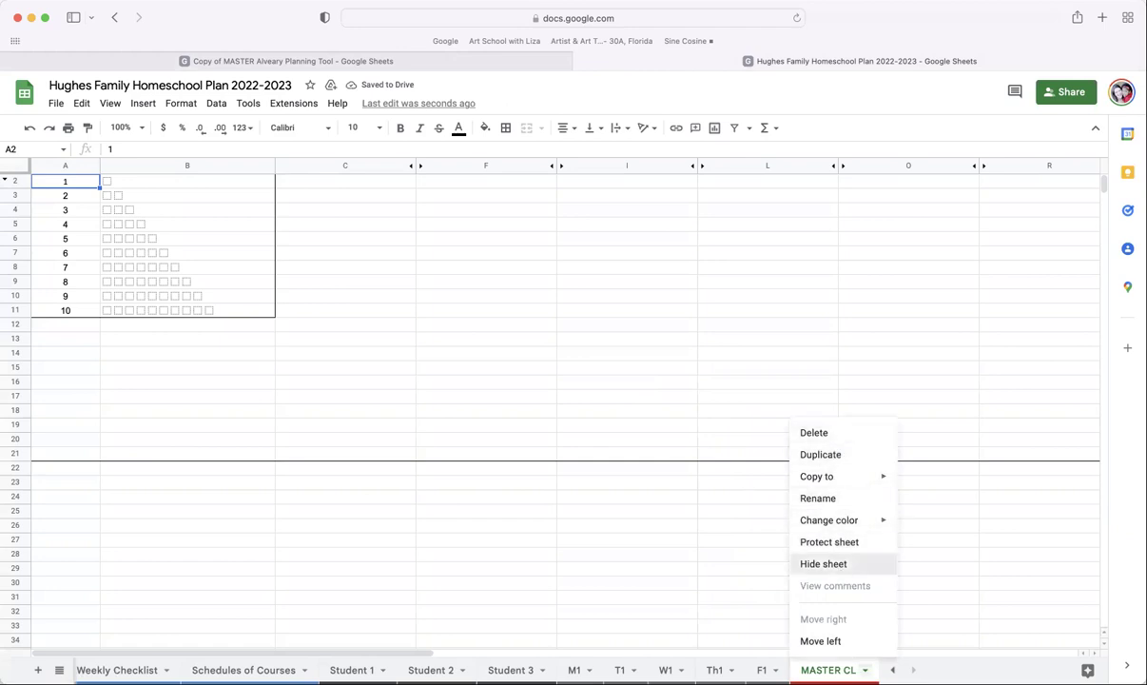
click(823, 563)
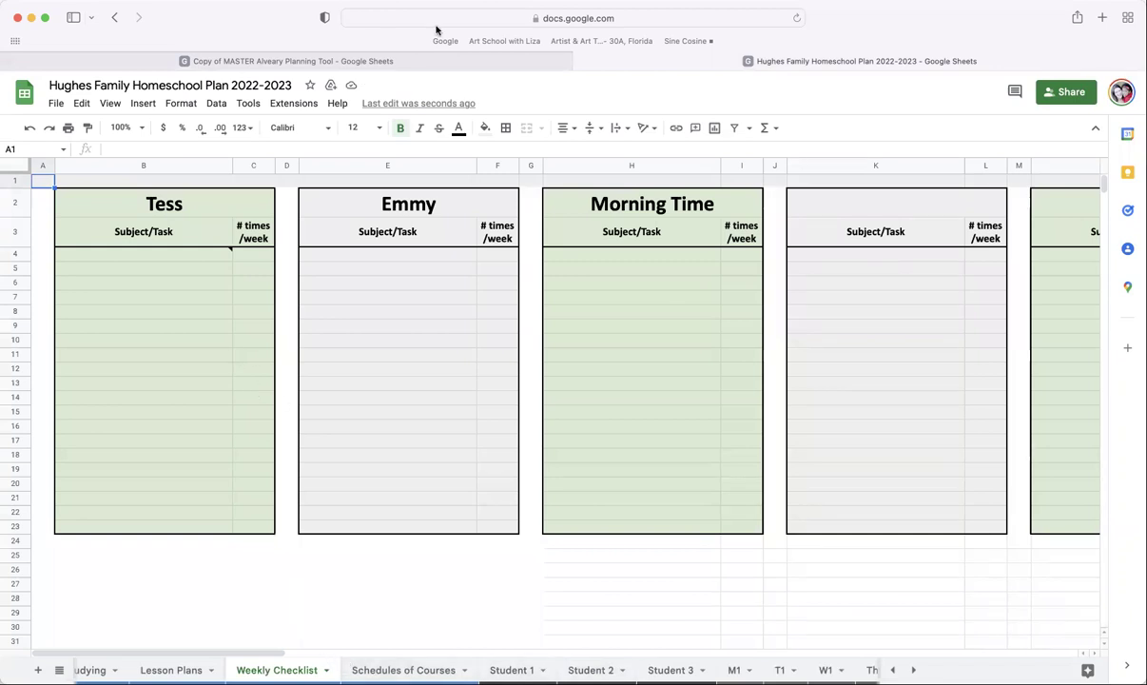
Examine the Notes column on the Student 1 and Student 2 sheets of Copy of MASTER Alveary Planning Tool.
click(402, 64)
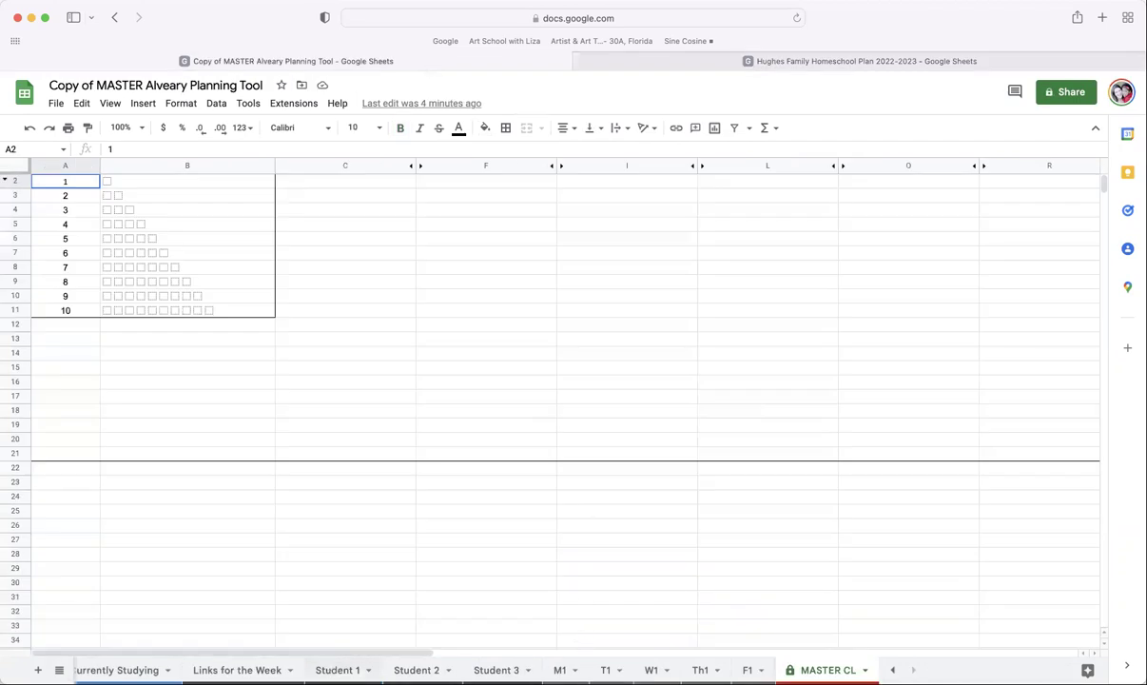
click(344, 669)
scroll(899, 240, right, 3)
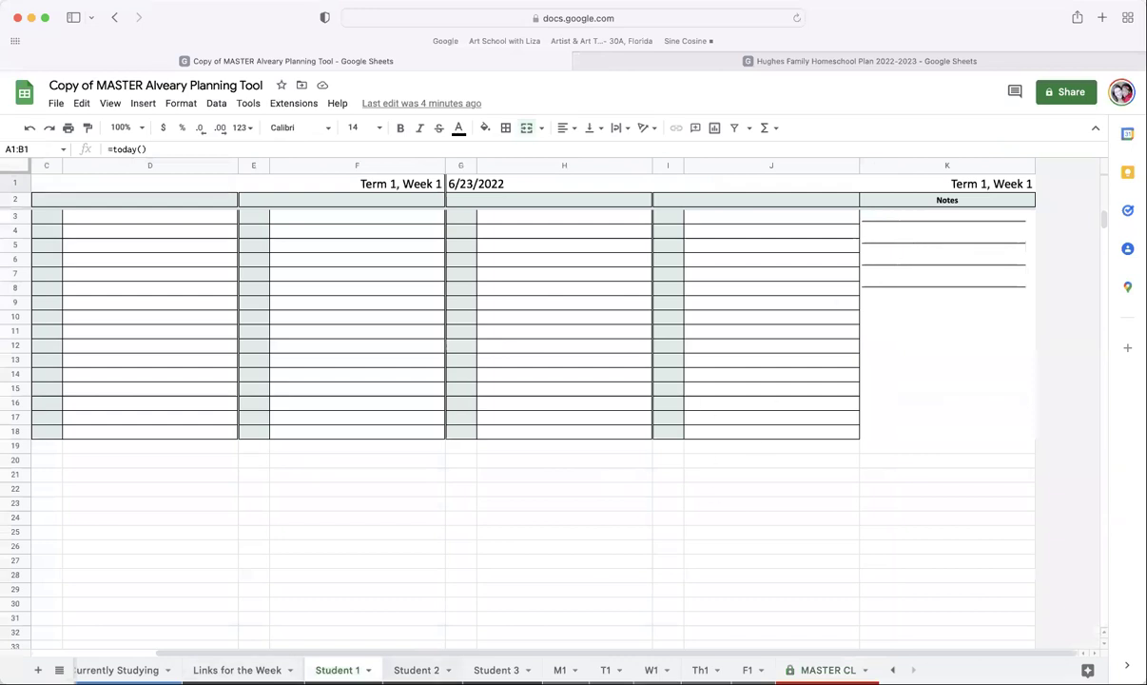
key(alt+Down)
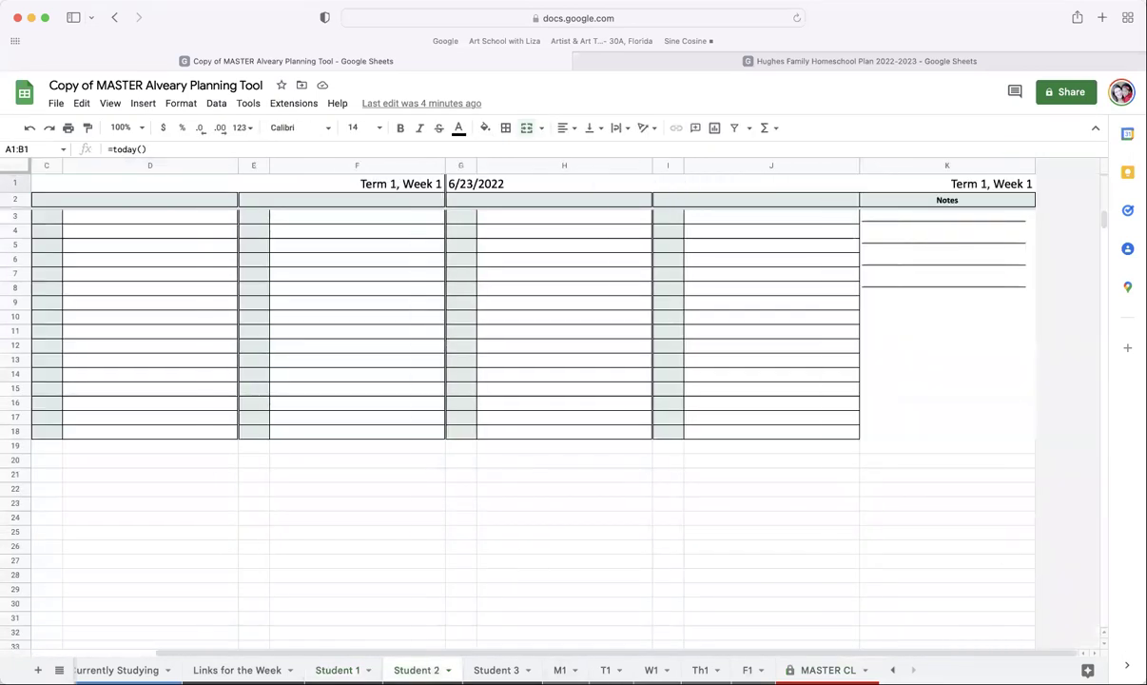
key(alt+Up)
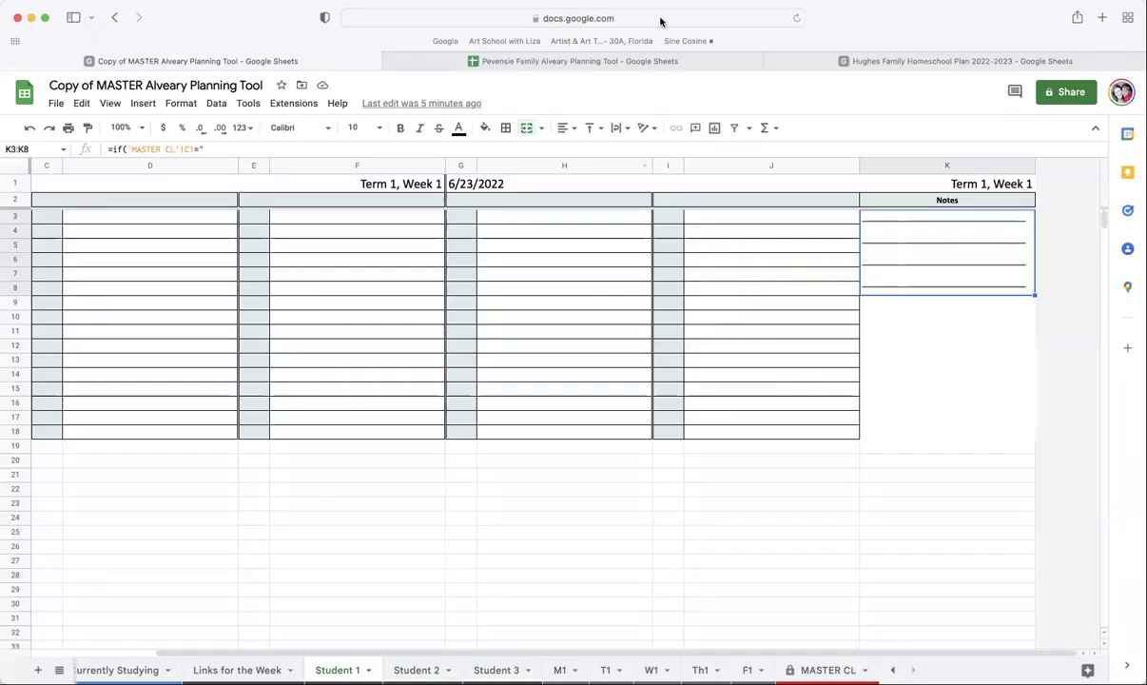
In the family plan's Weekly Checklist, enter practice piano 4 times and nature journal 2 times per week for the first student.
click(806, 63)
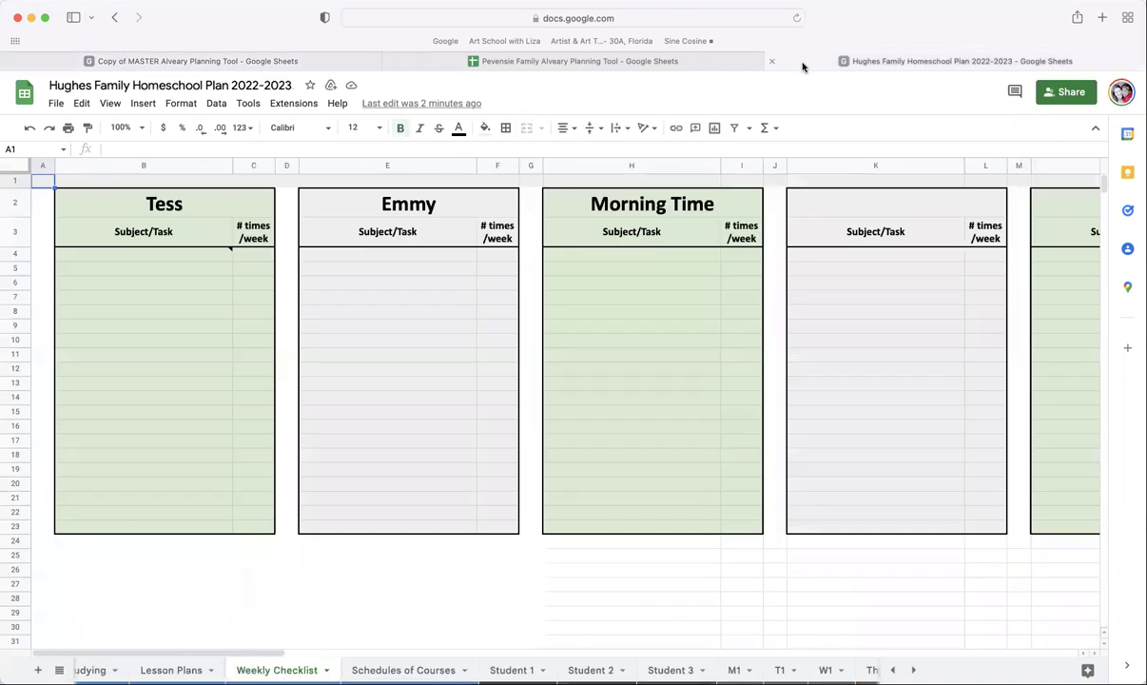
click(121, 257)
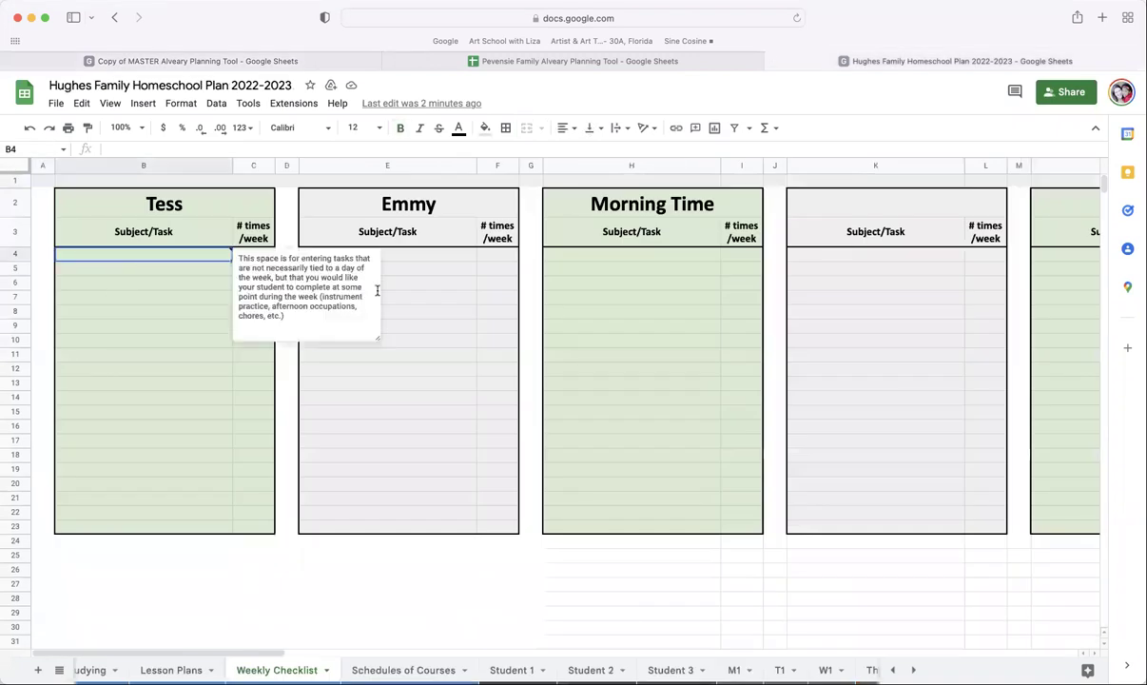
text(practice)
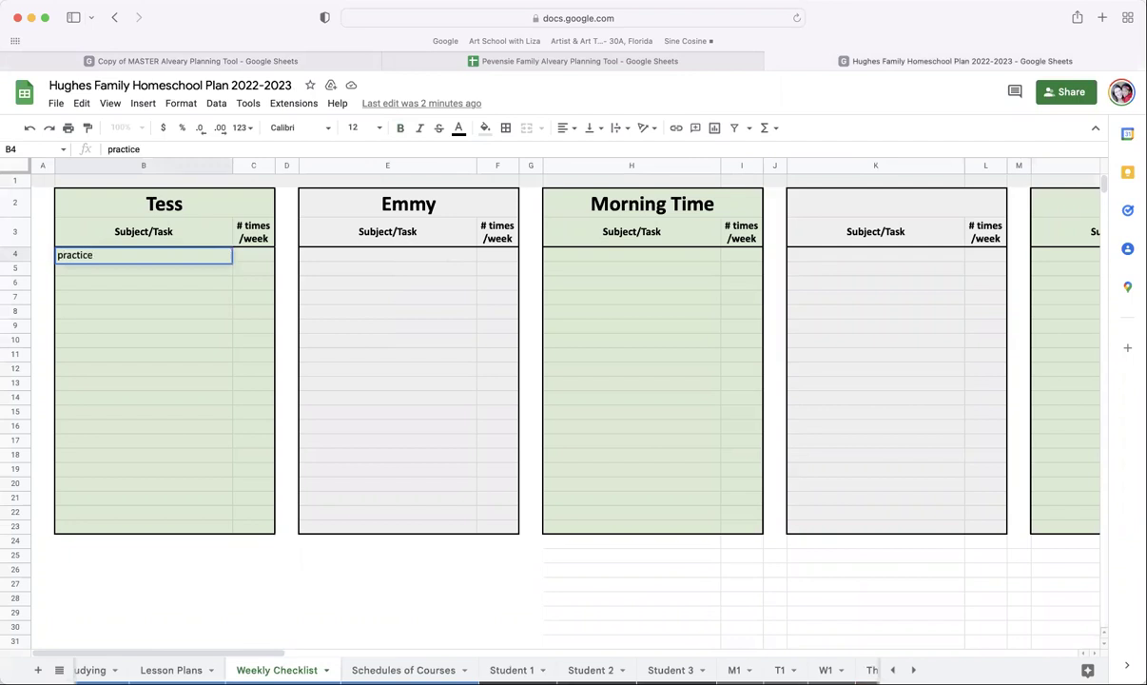
text( piano)
key(Tab)
text(4)
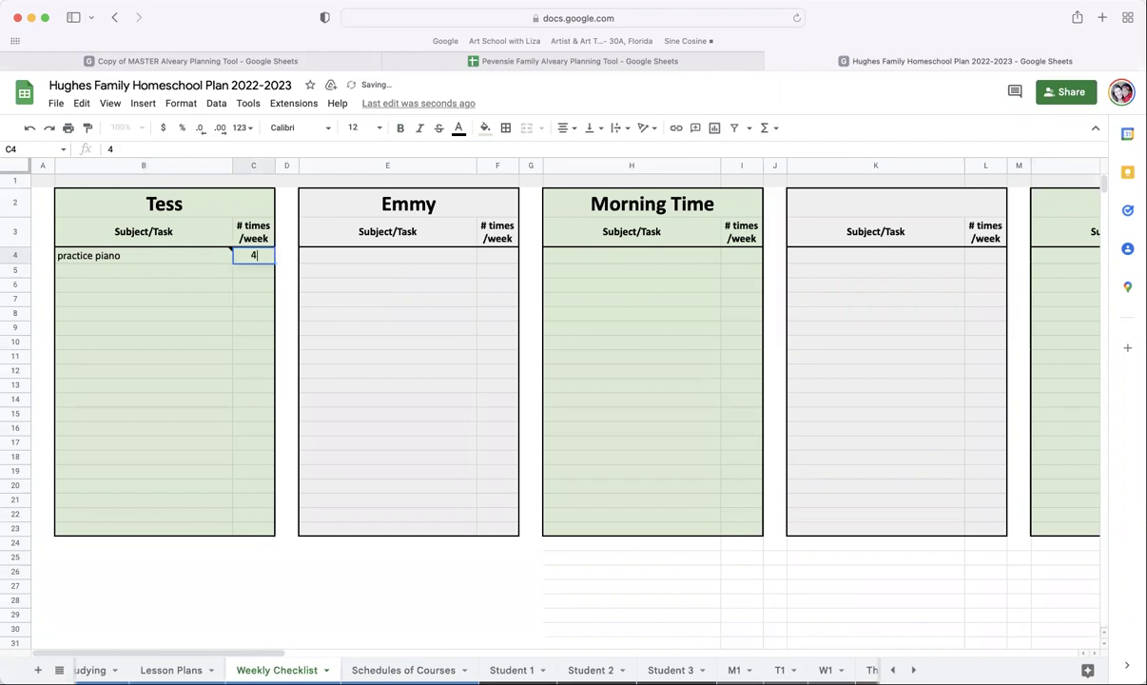
key(Return)
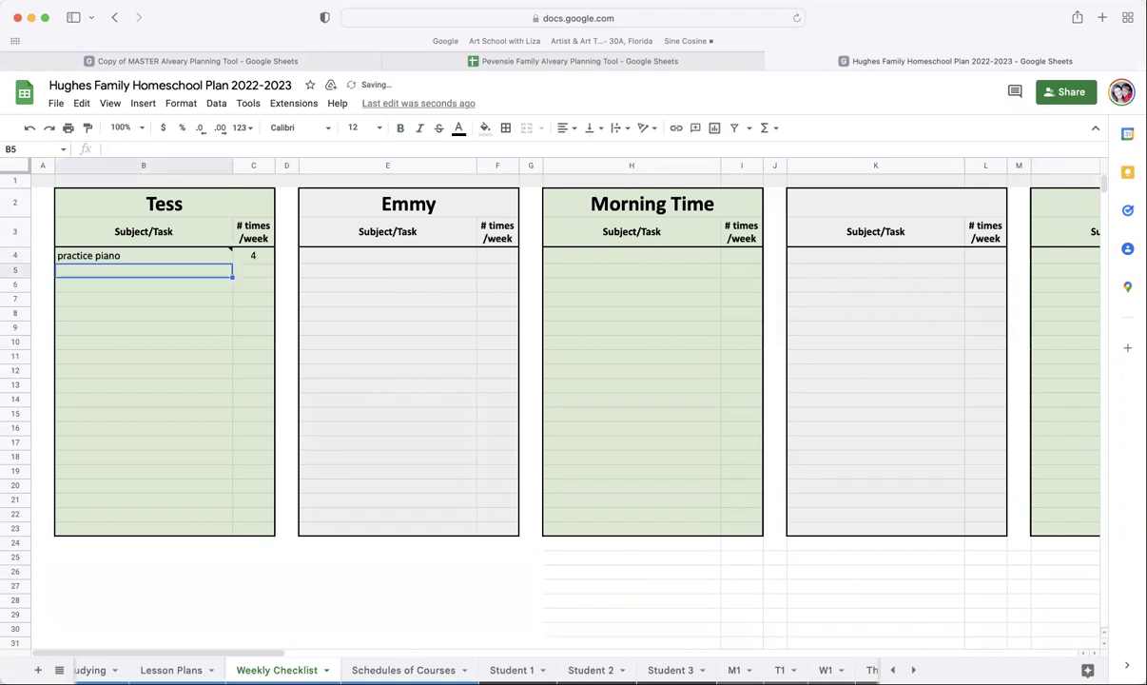
text(nature journal)
key(Tab)
text(2)
Copy the Student 1 Notes cell K3:K8 from Copy of MASTER Alveary Planning Tool over the Notes area of the family plan's Student 1 sheet.
click(707, 533)
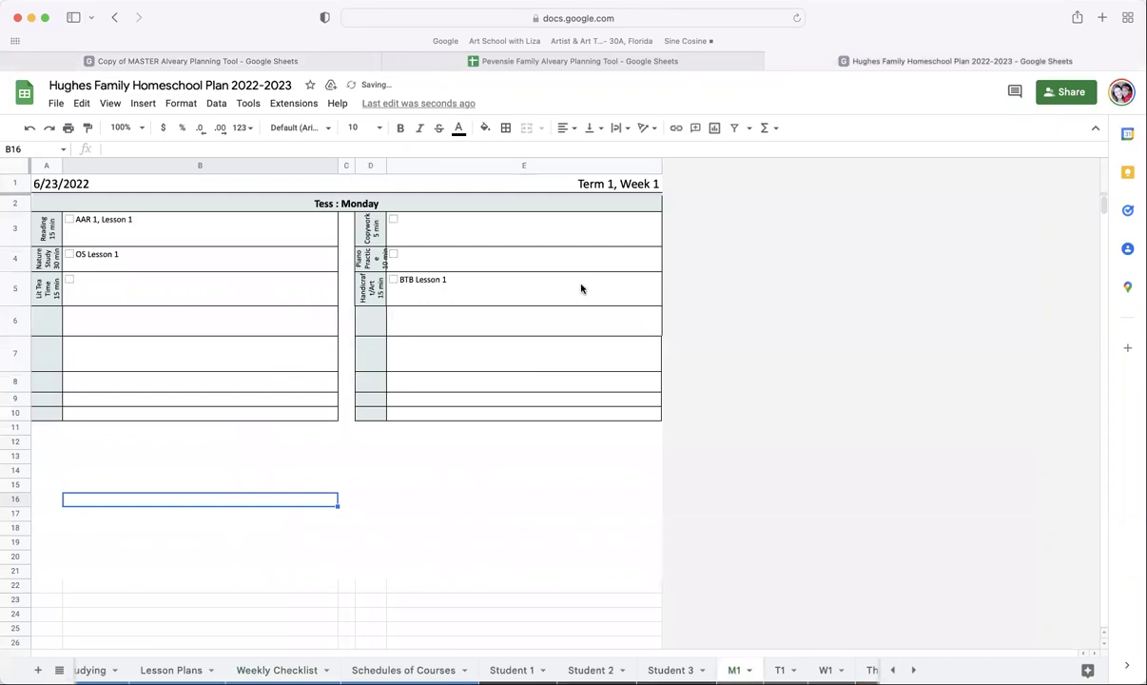
click(518, 668)
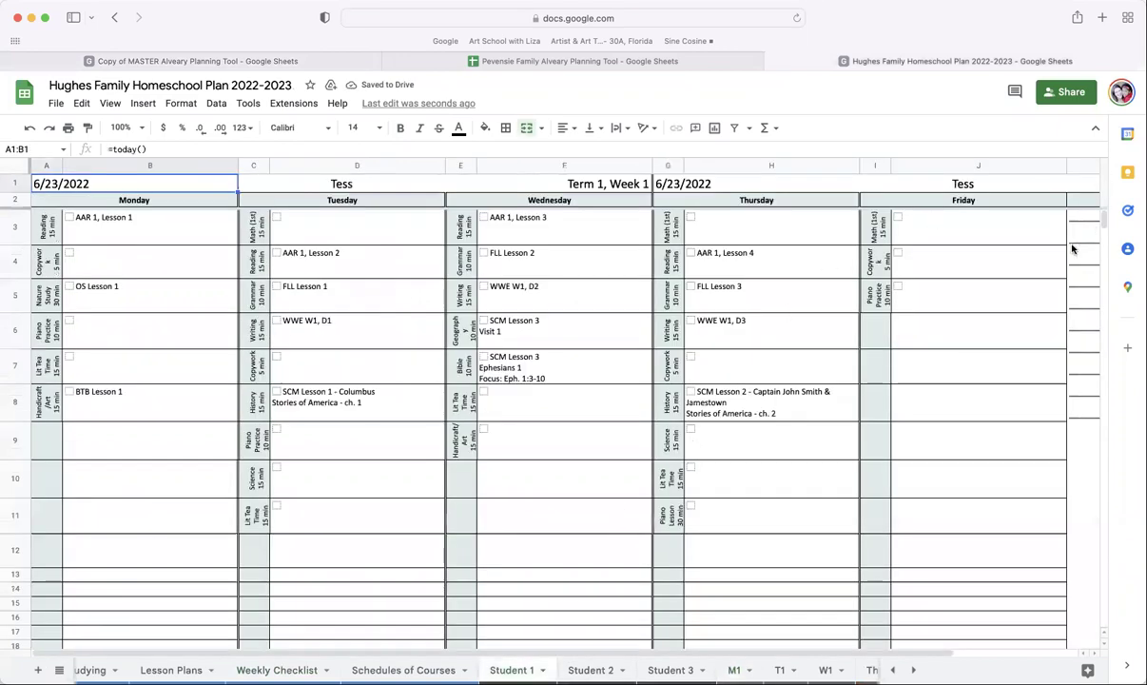
scroll(942, 233, right, 5)
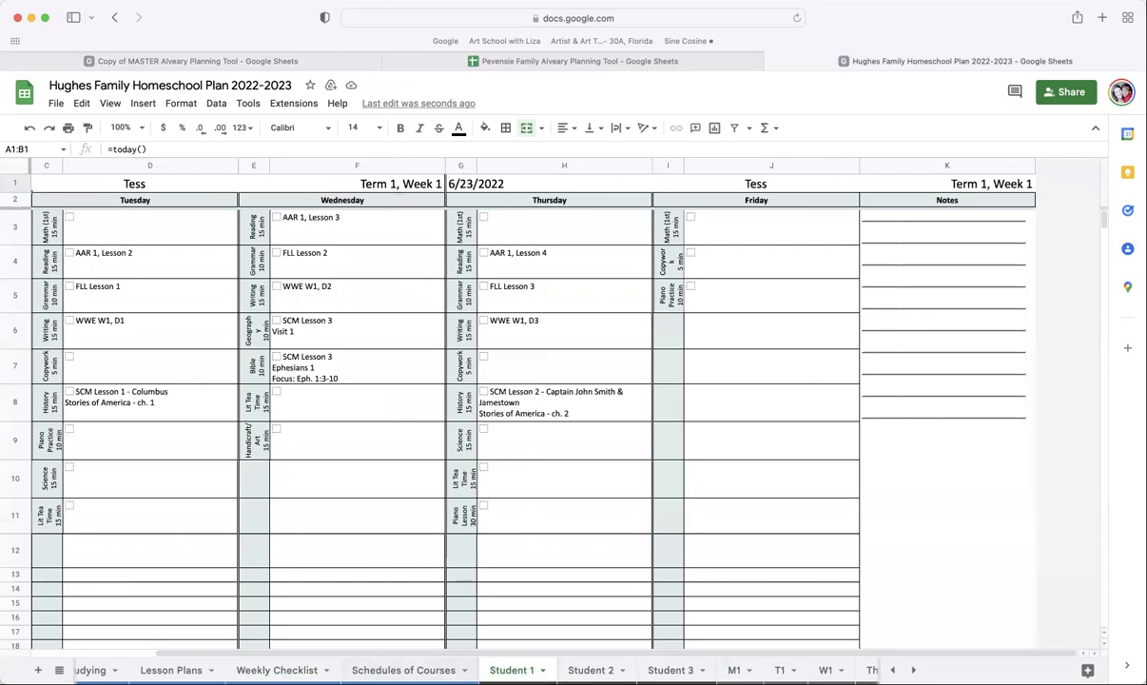
click(289, 63)
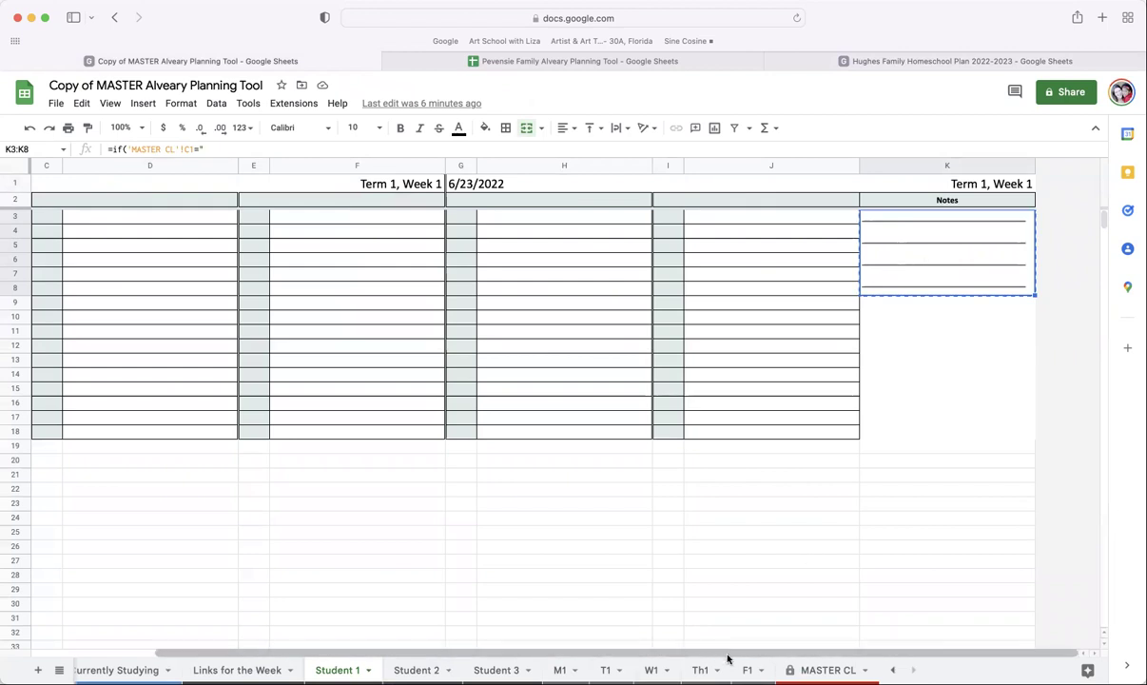
click(913, 61)
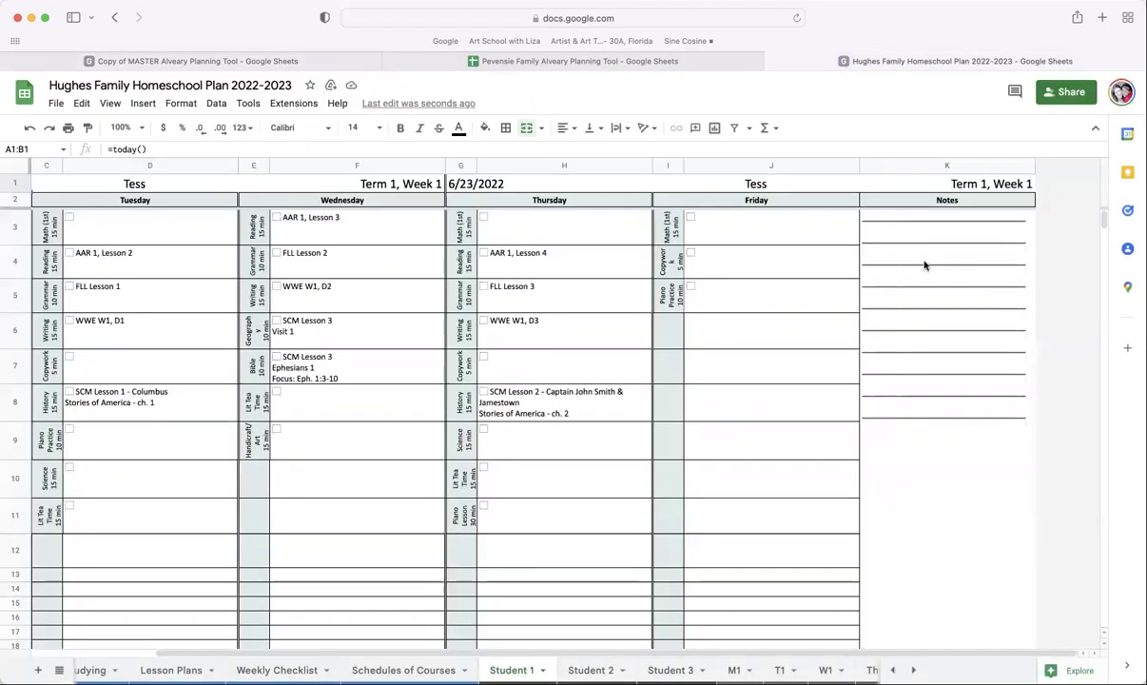
key(super+v)
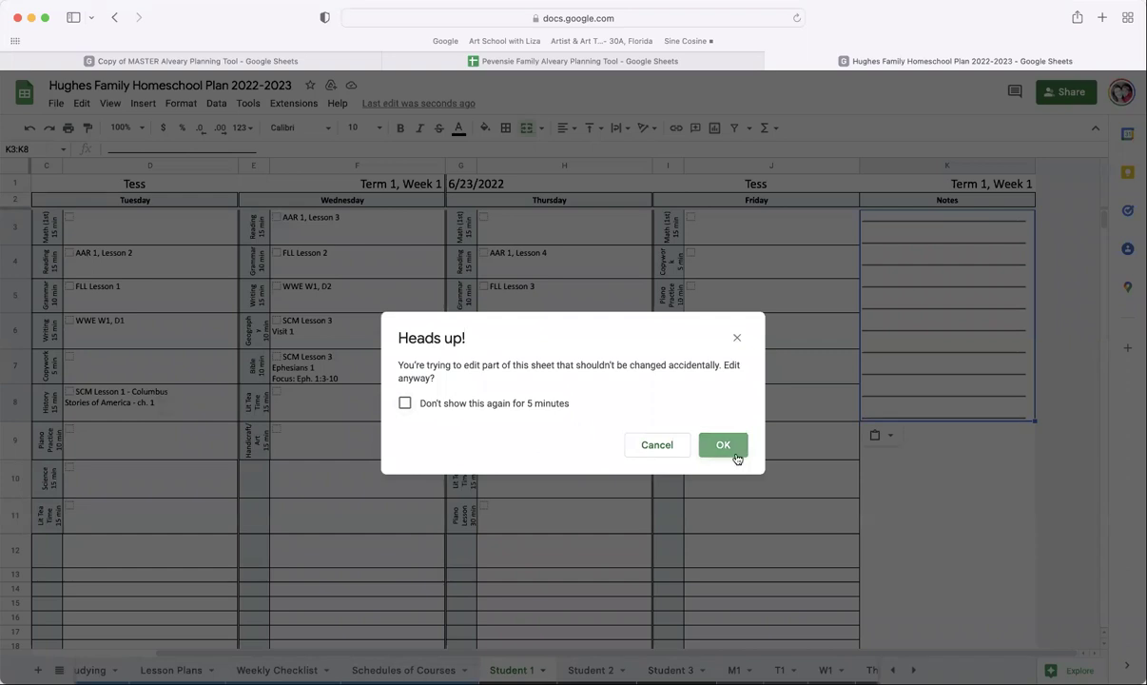
click(725, 446)
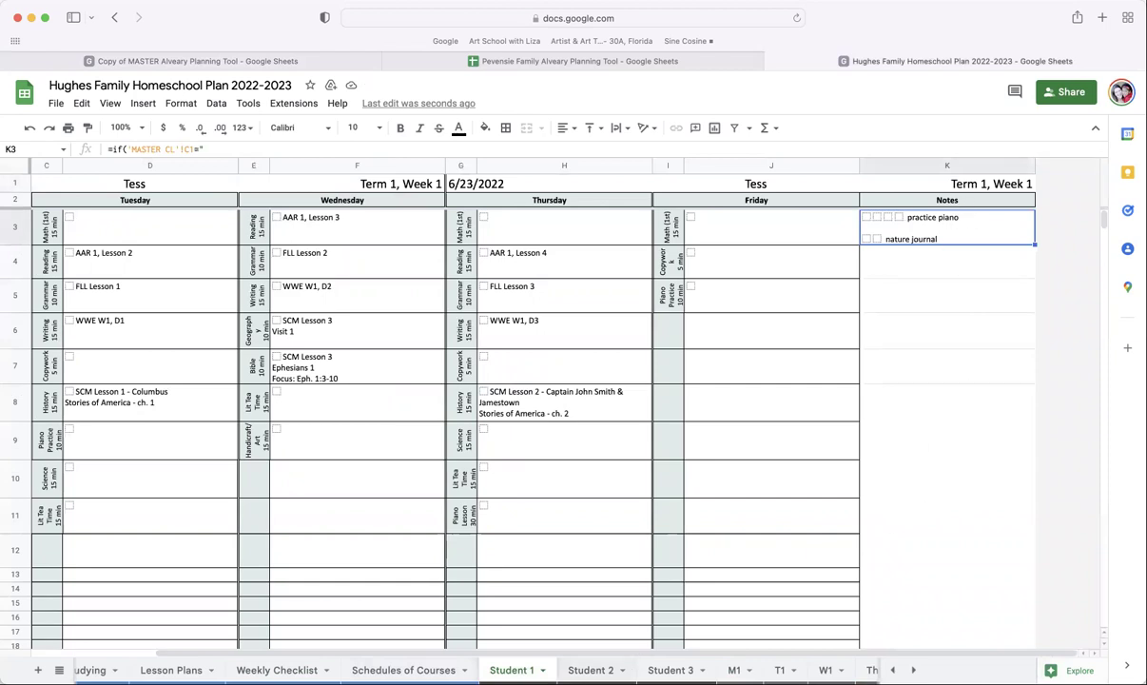
Copy the Student 2 Notes cell K3:K8 from Copy of MASTER Alveary Planning Tool over the Notes area of the family plan's Student 2 sheet.
click(228, 59)
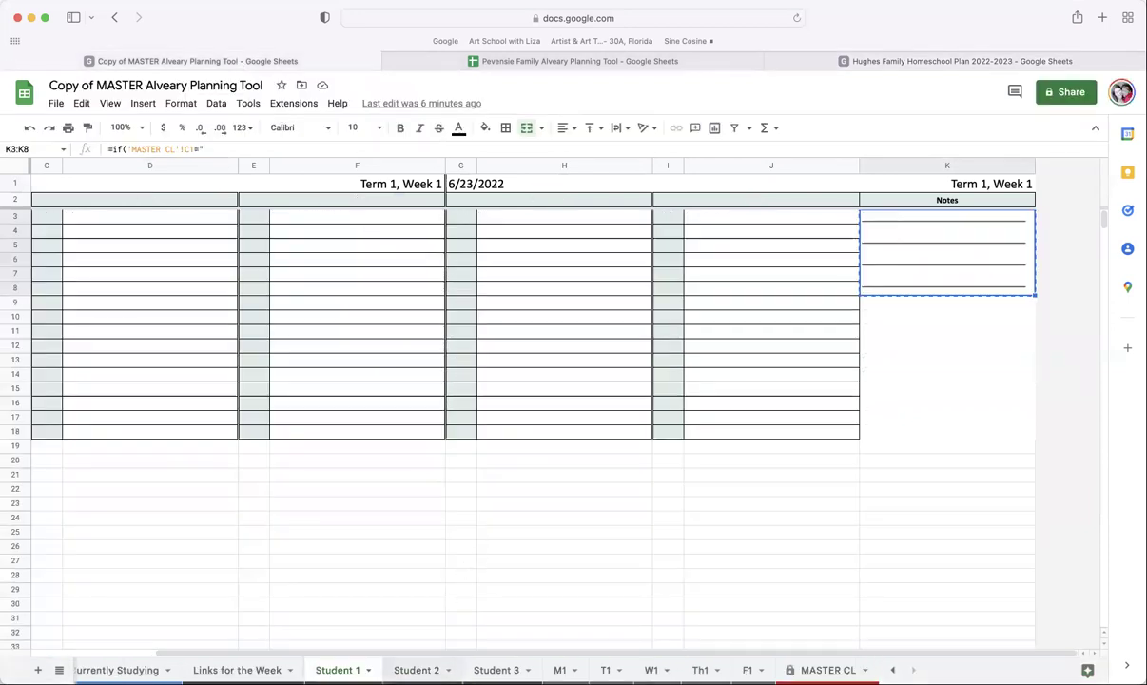
click(417, 669)
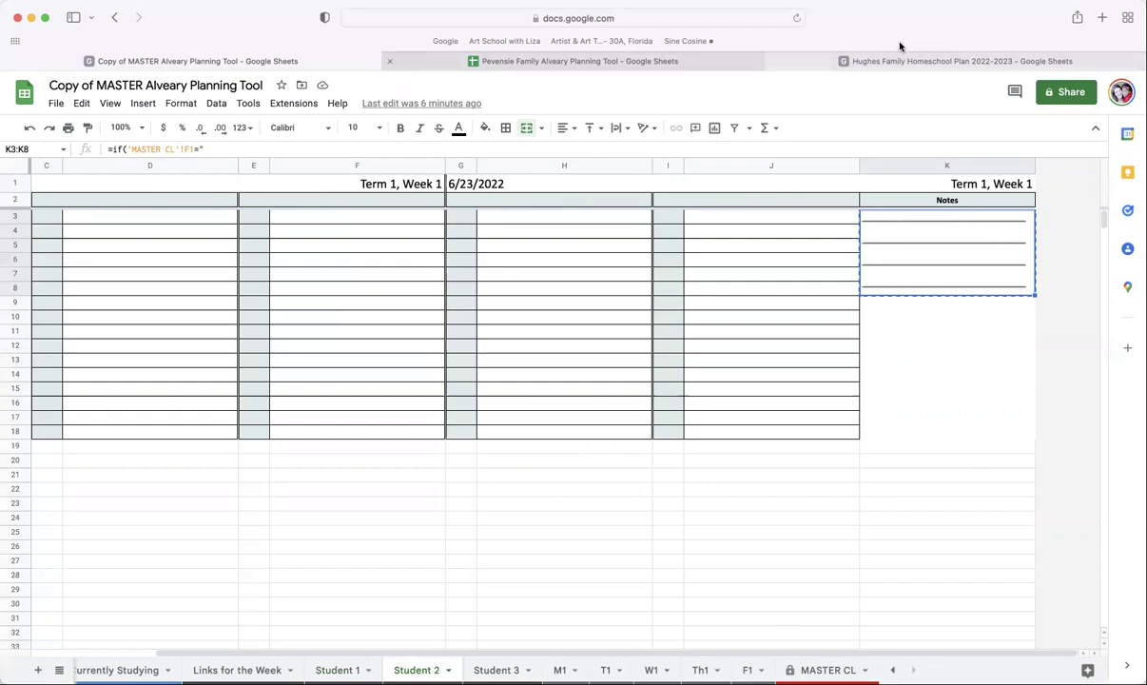
key(ctrl+Tab)
key(ctrl+Tab)
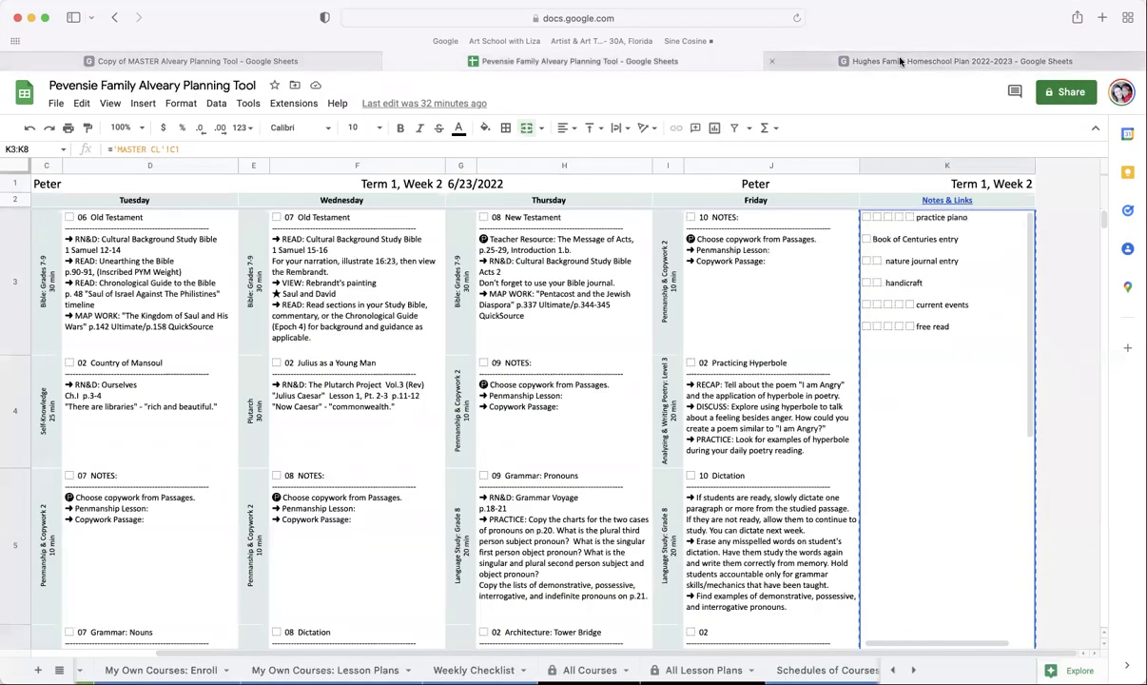
click(585, 665)
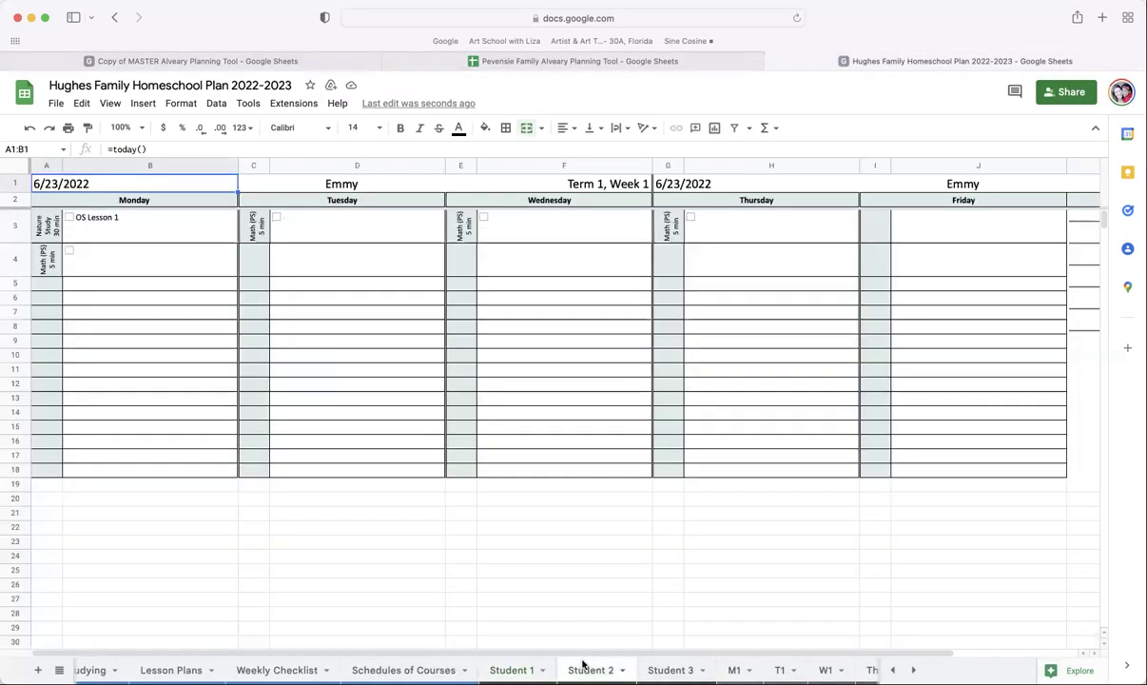
scroll(998, 285, right, 3)
click(971, 285)
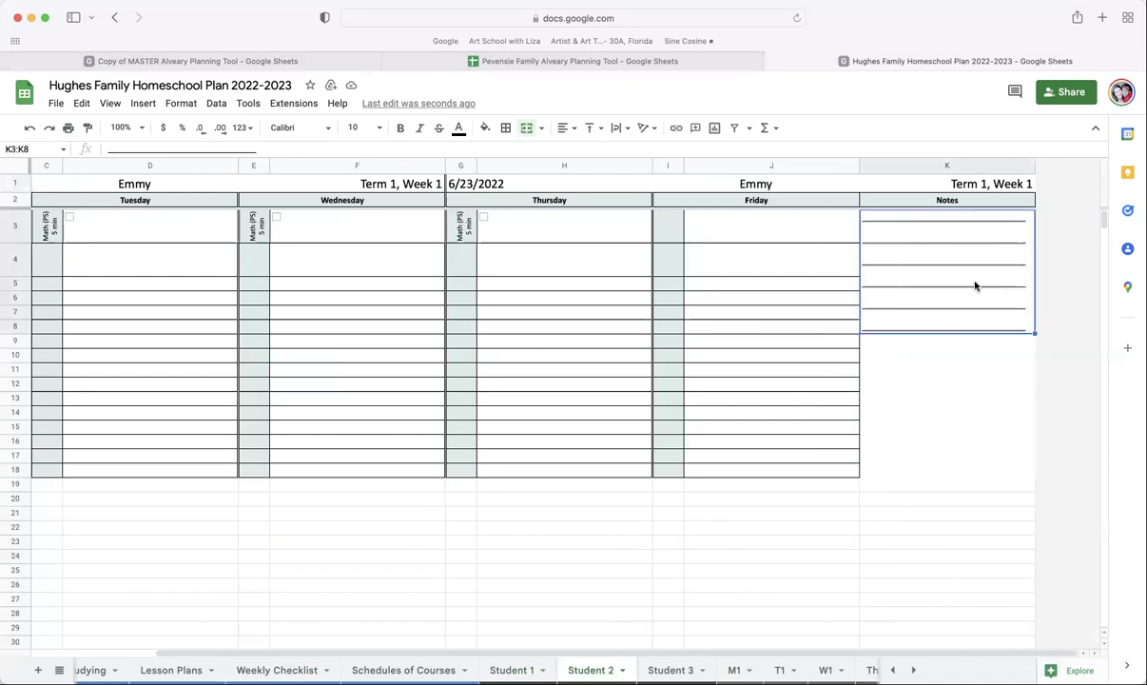
key(super+z)
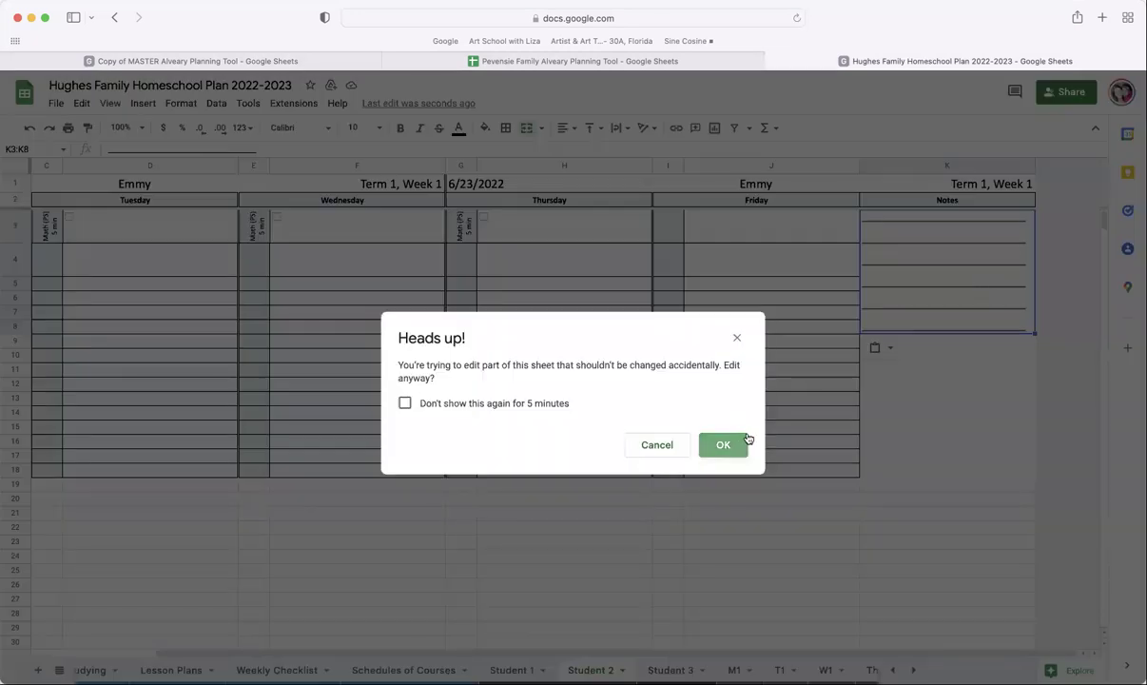
click(744, 438)
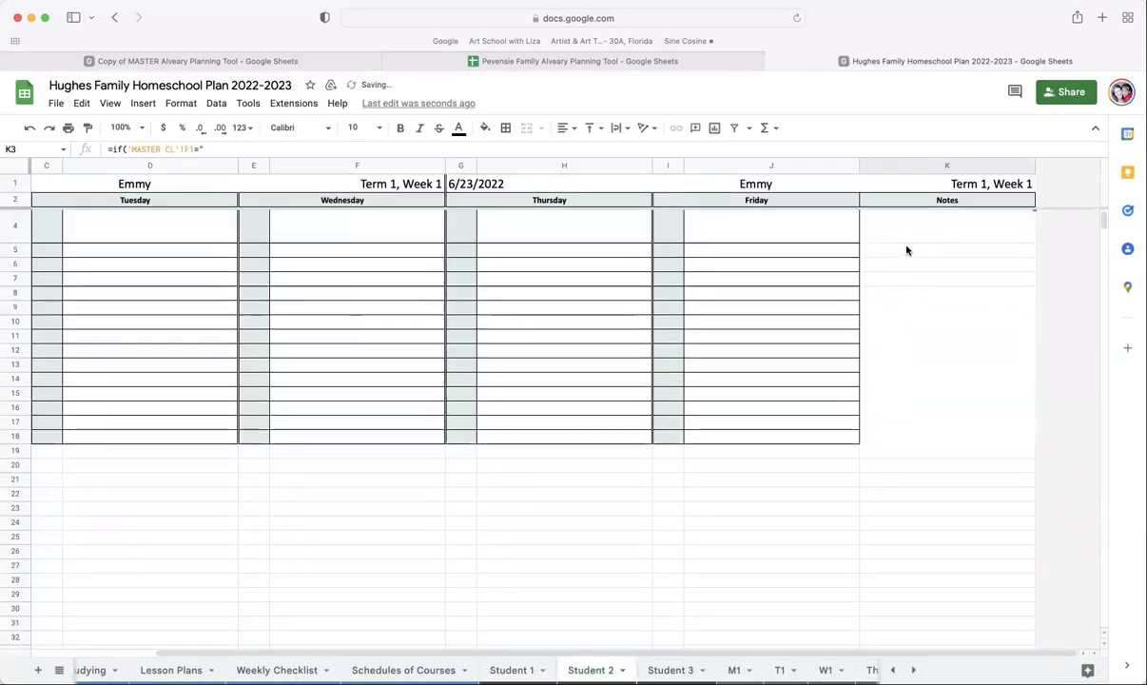
key(super+p)
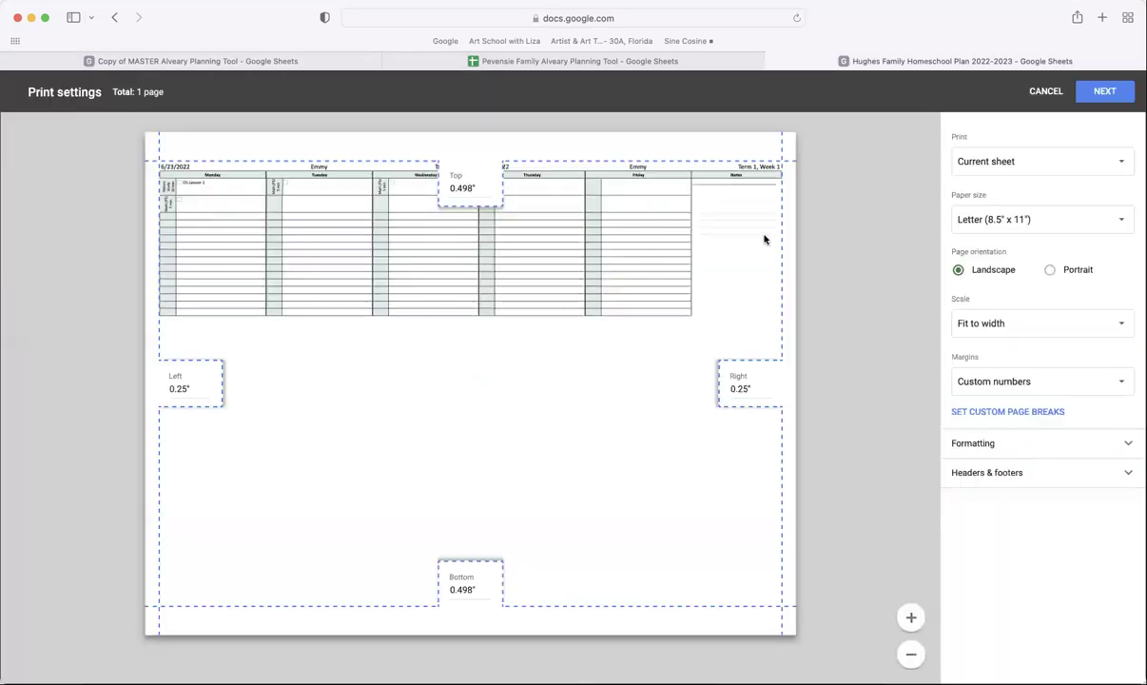
click(1045, 92)
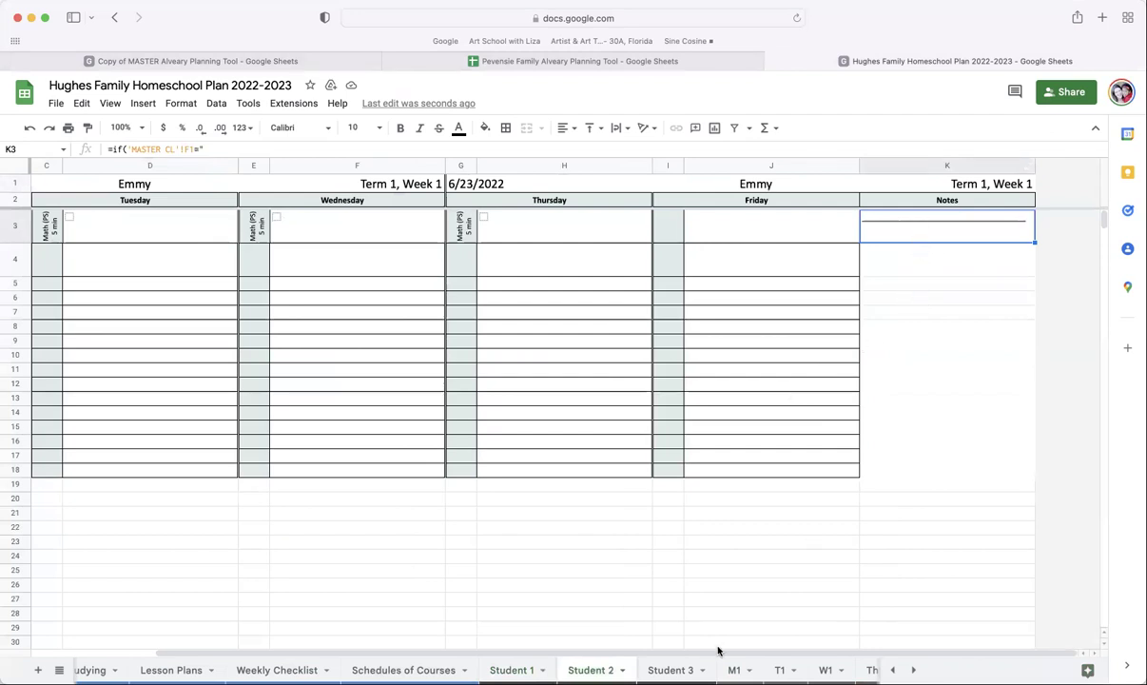
Copy the Student 3 Notes cell K3:K8 from Copy of MASTER Alveary Planning Tool over the Notes area of the family plan's Student 3 sheet.
click(291, 61)
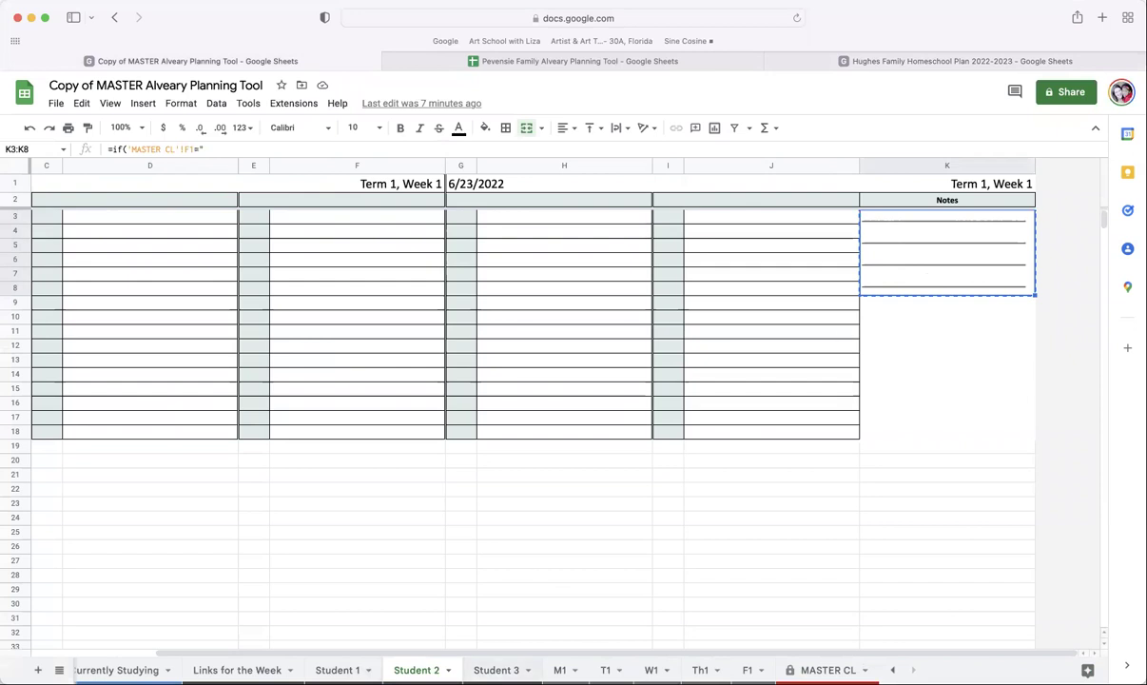
click(497, 670)
scroll(951, 246, right, 3)
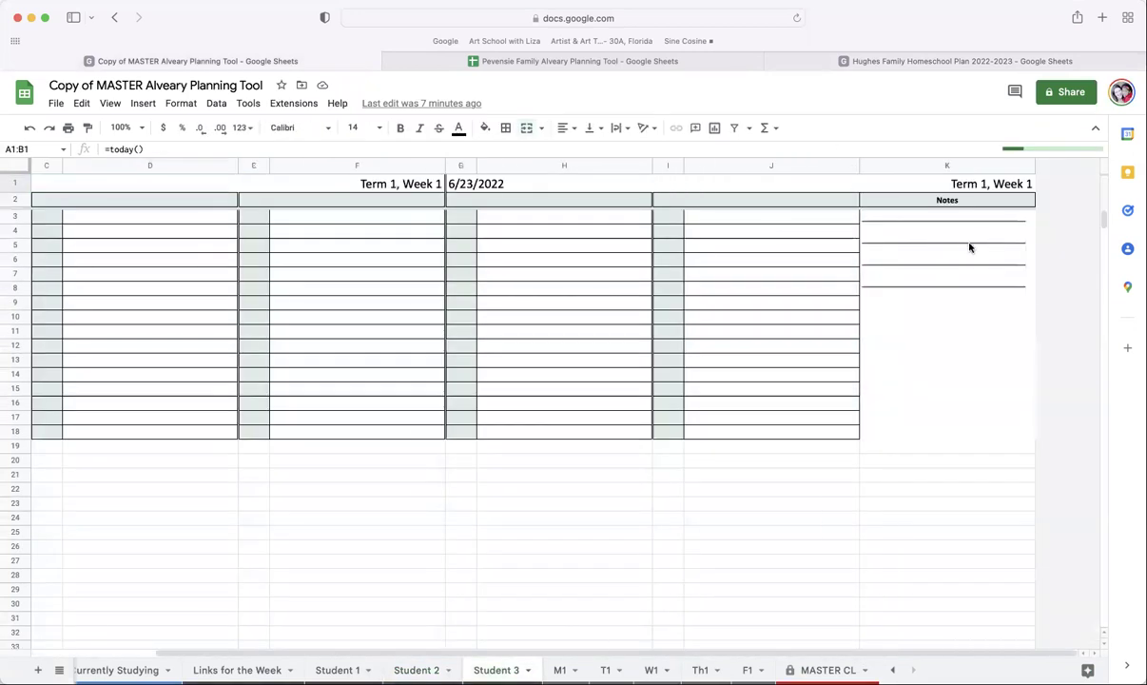
click(967, 246)
key(super+c)
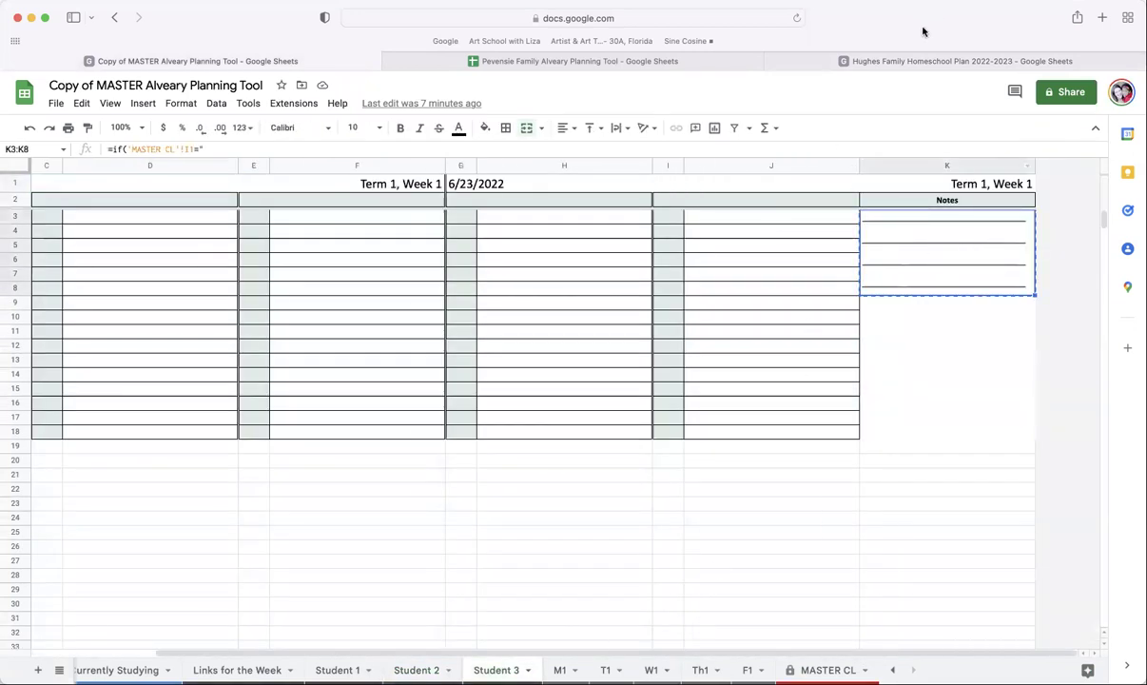
click(865, 61)
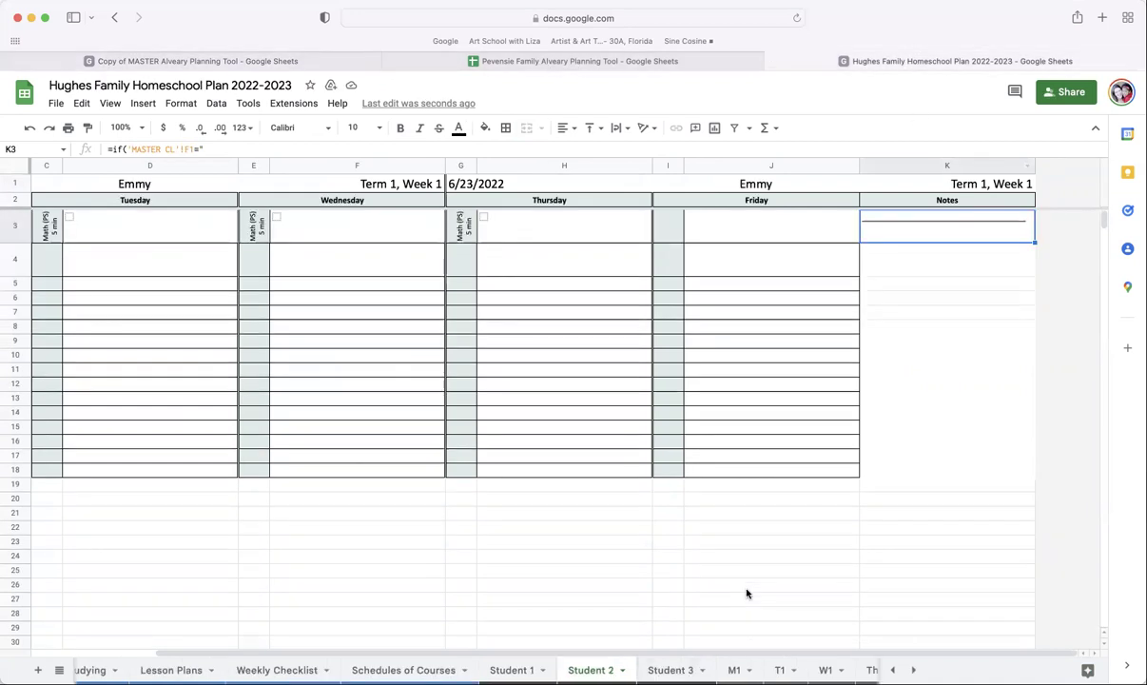
click(674, 670)
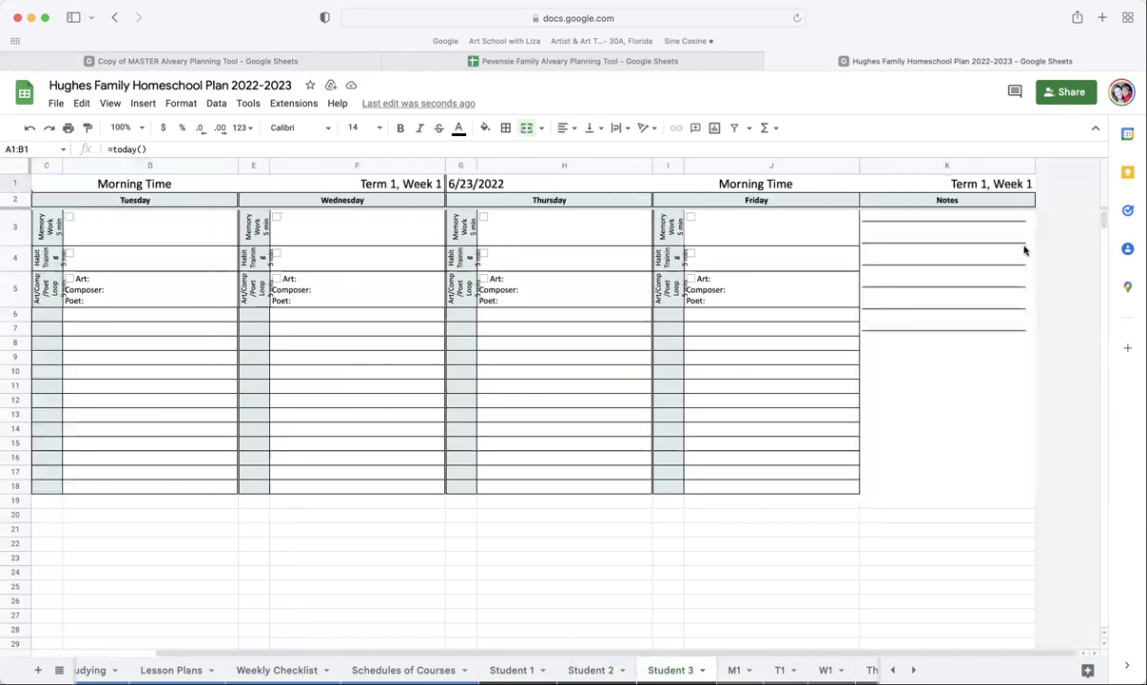
click(920, 245)
key(super+v)
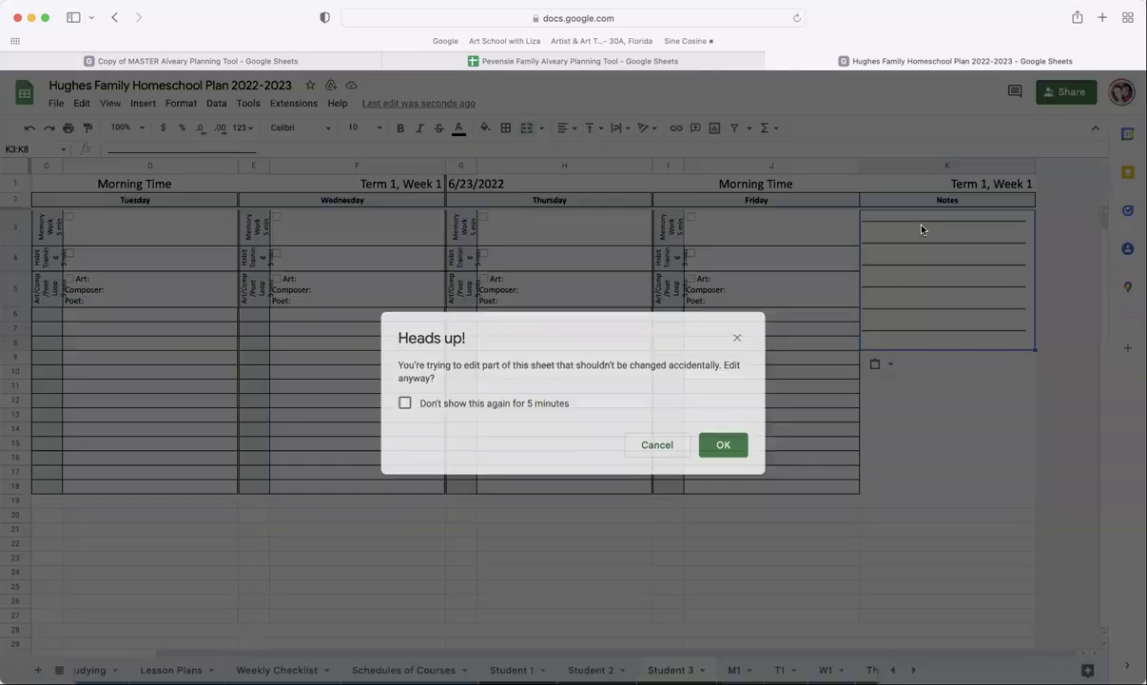
click(720, 445)
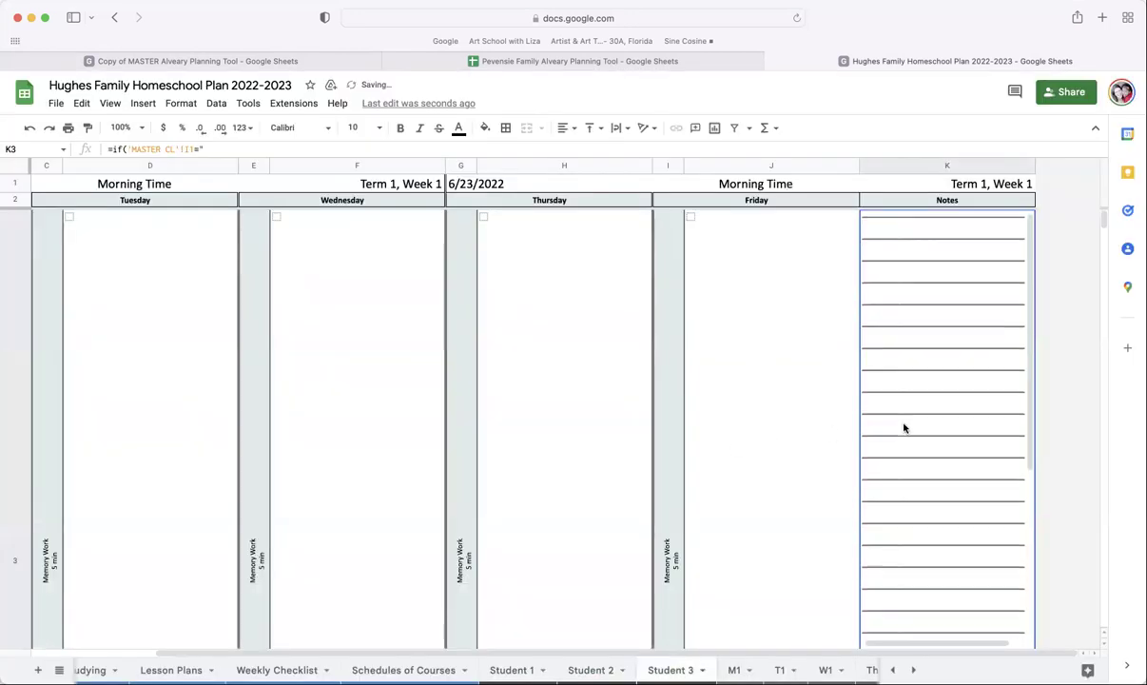
Resize the oversized row 3 on the family plan's Student 3 sheet to a specified smaller height.
scroll(801, 448, down, 5)
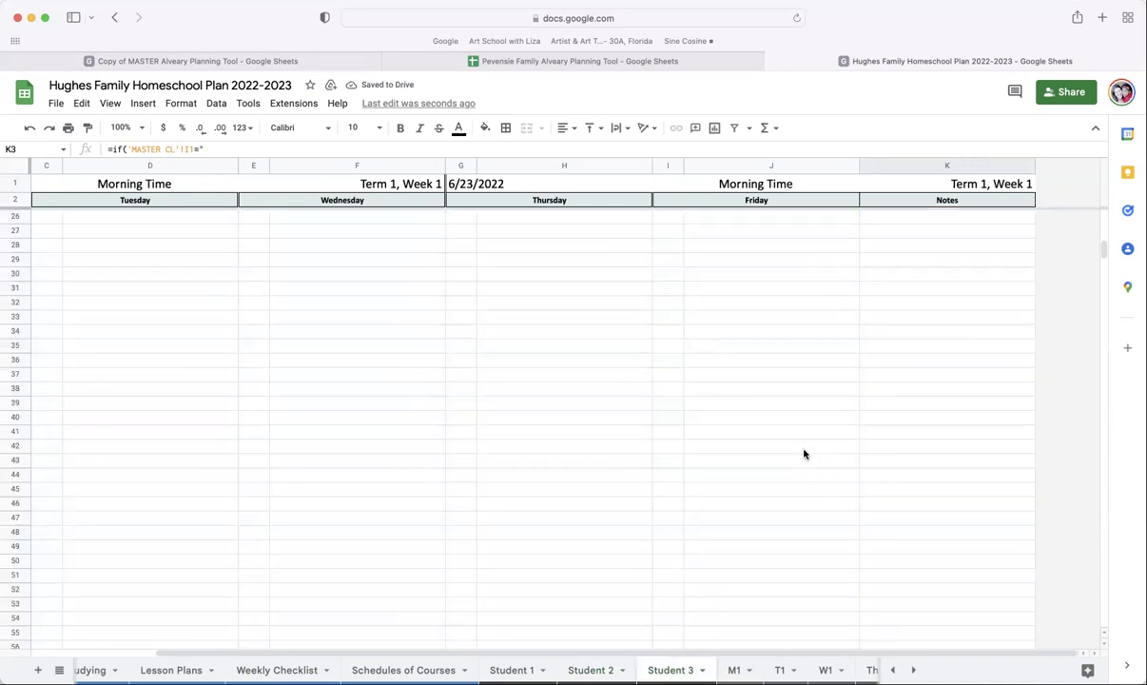
scroll(806, 445, up, 5)
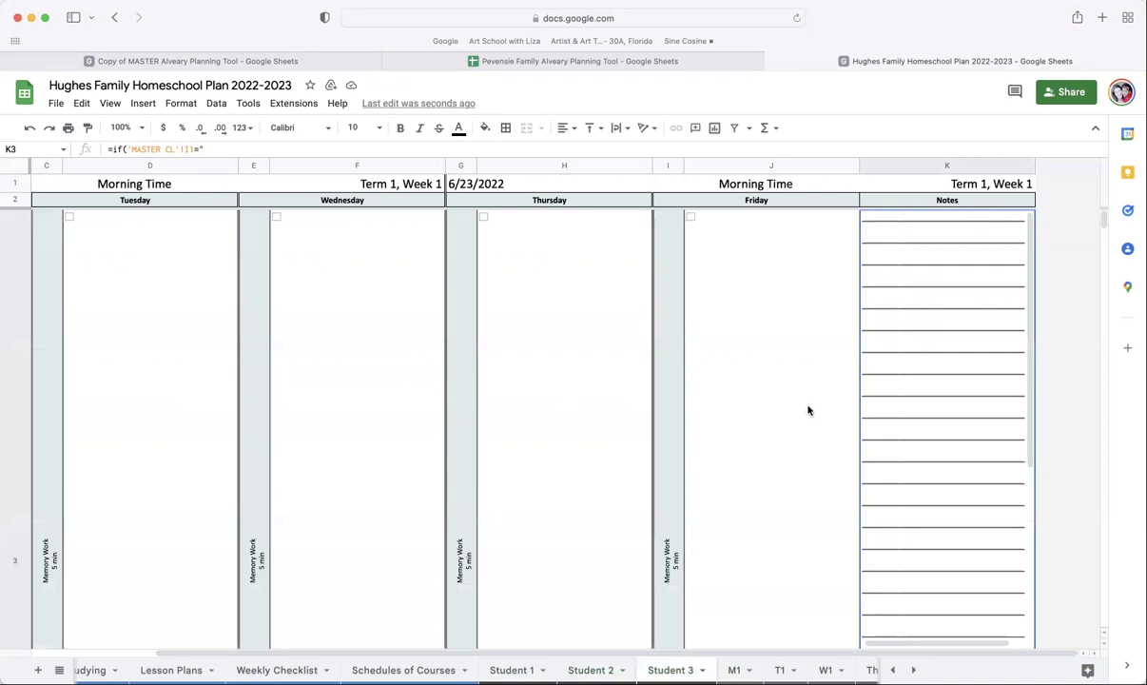
scroll(810, 407, down, 3)
scroll(809, 407, up, 3)
scroll(892, 428, down, 5)
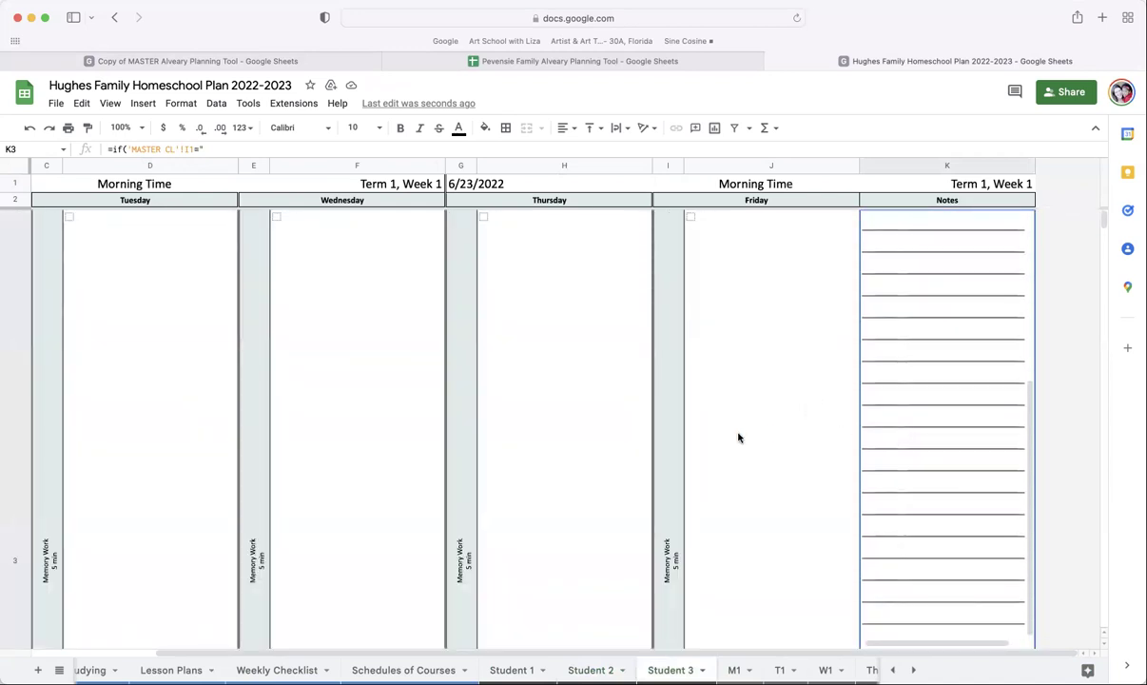
scroll(737, 435, down, 5)
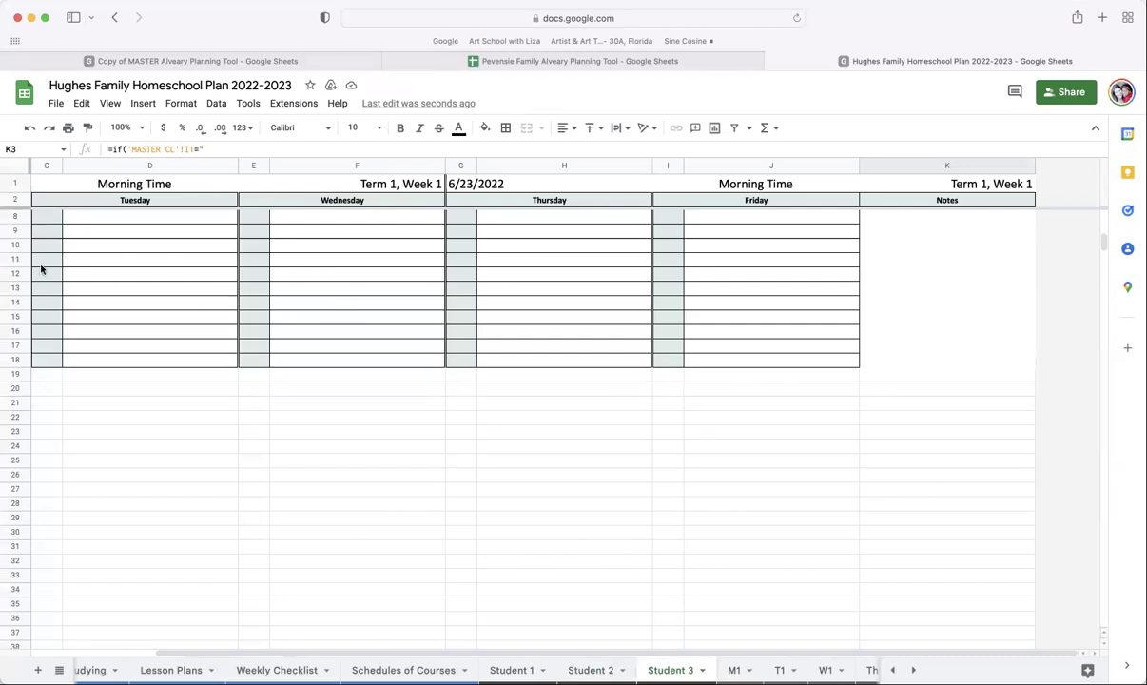
scroll(40, 272, up, 5)
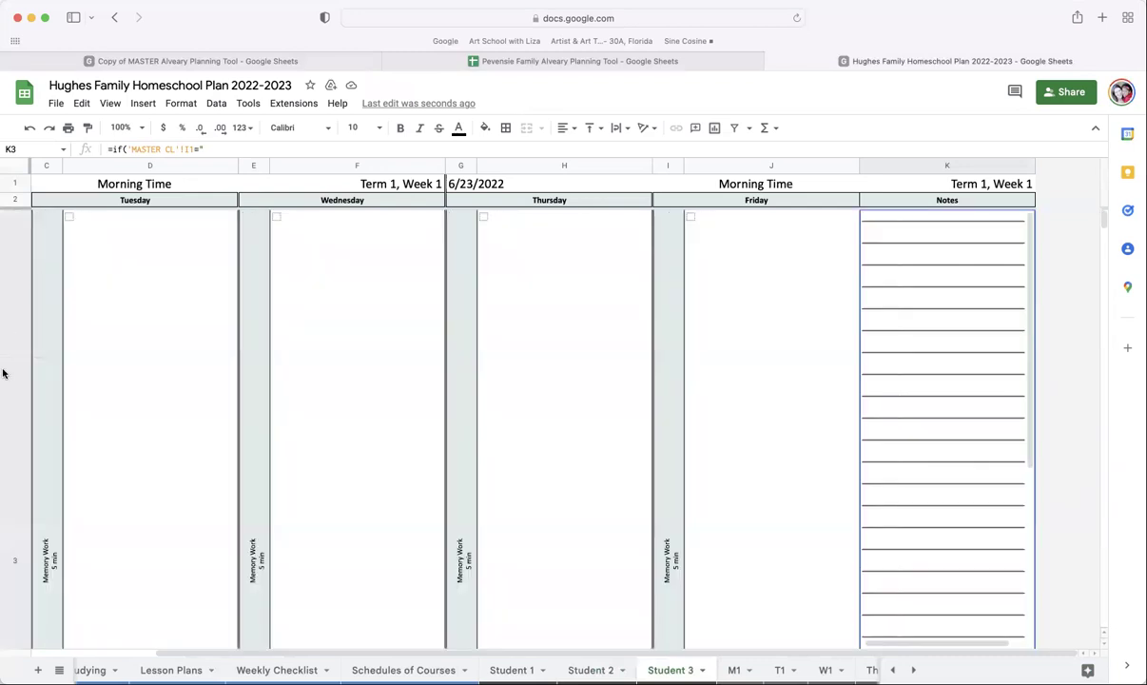
scroll(96, 387, down, 5)
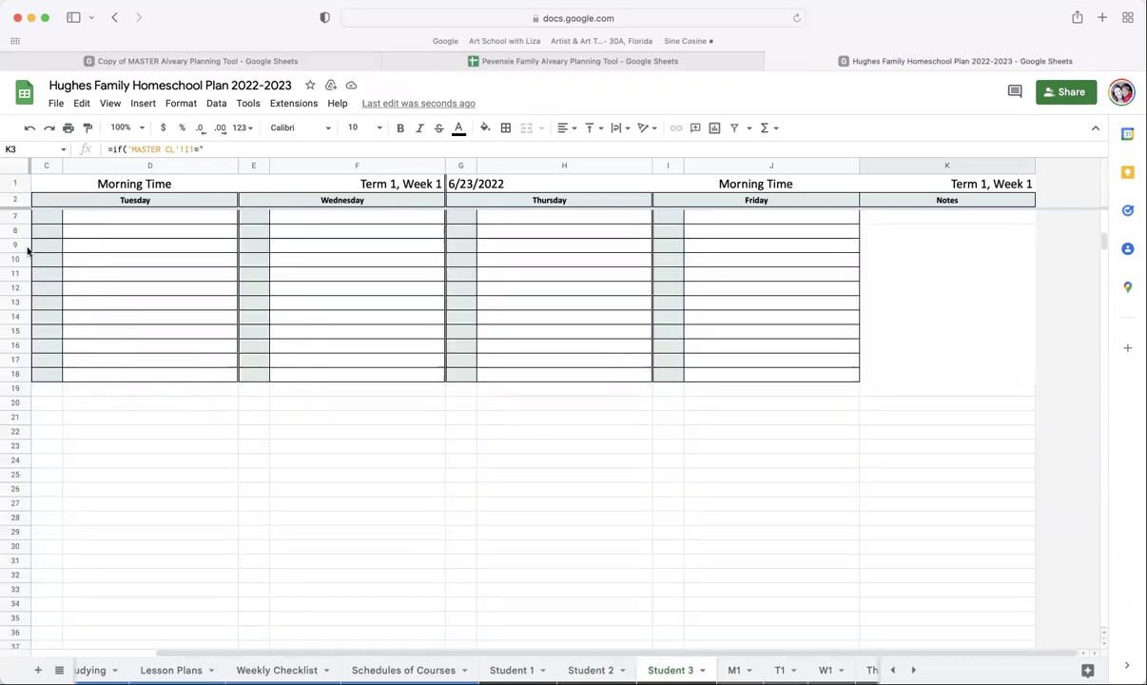
scroll(30, 248, up, 1)
scroll(17, 243, up, 1)
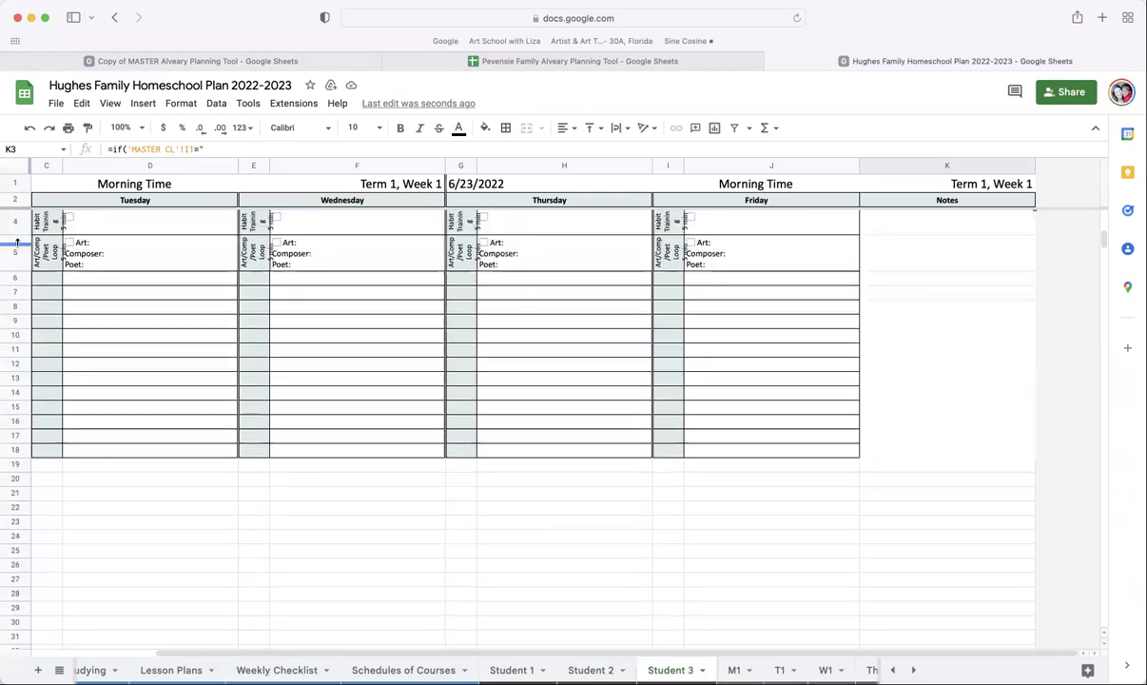
scroll(17, 244, up, 1)
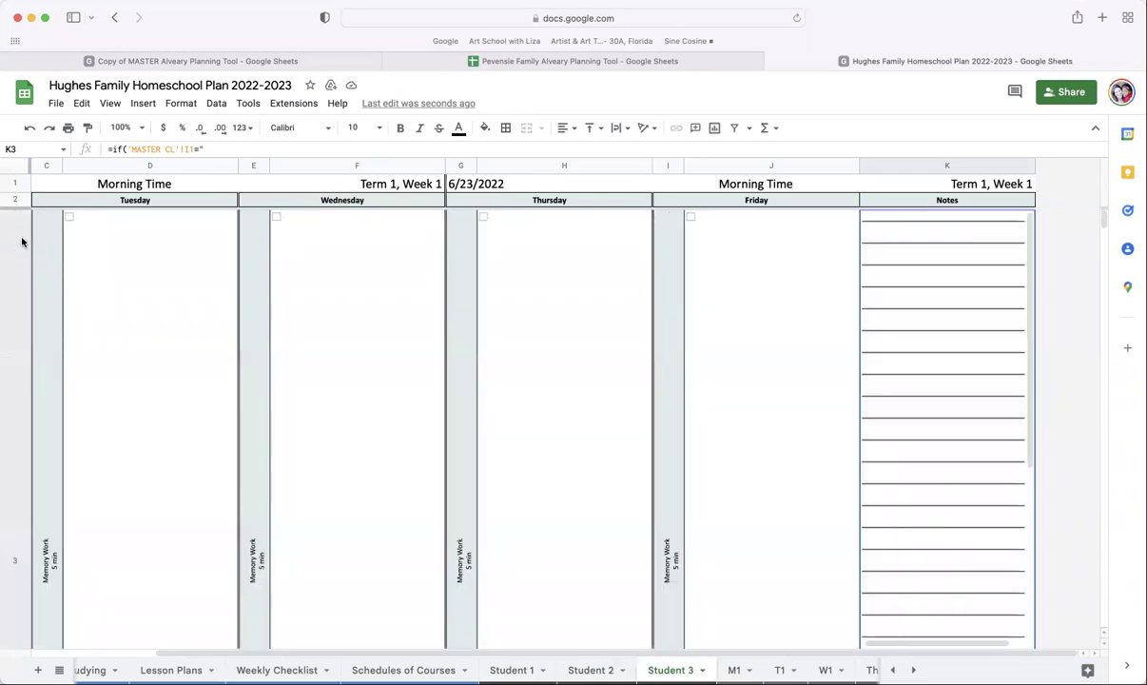
click(10, 277)
right_click(10, 277)
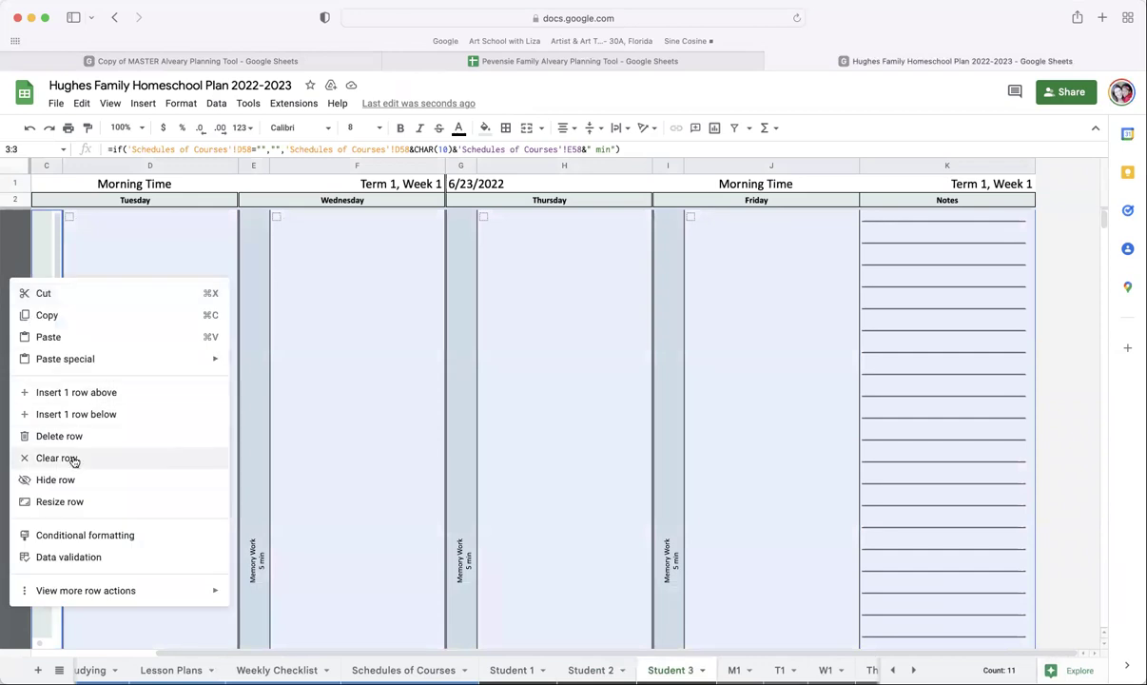
click(65, 501)
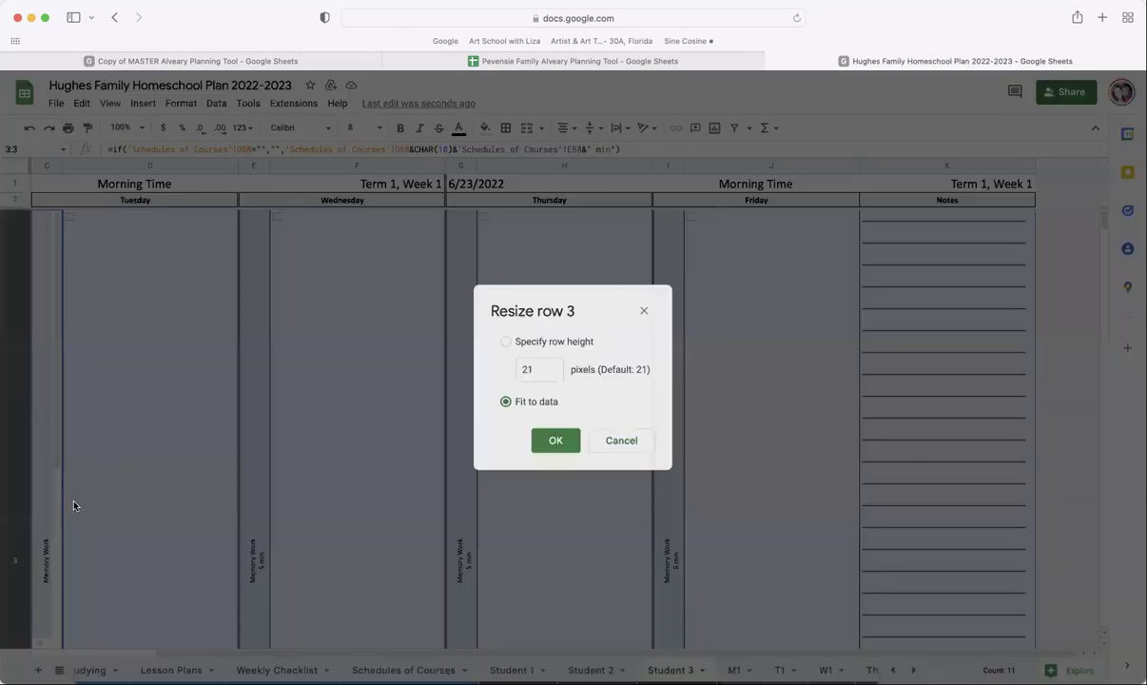
drag(545, 369, 517, 367)
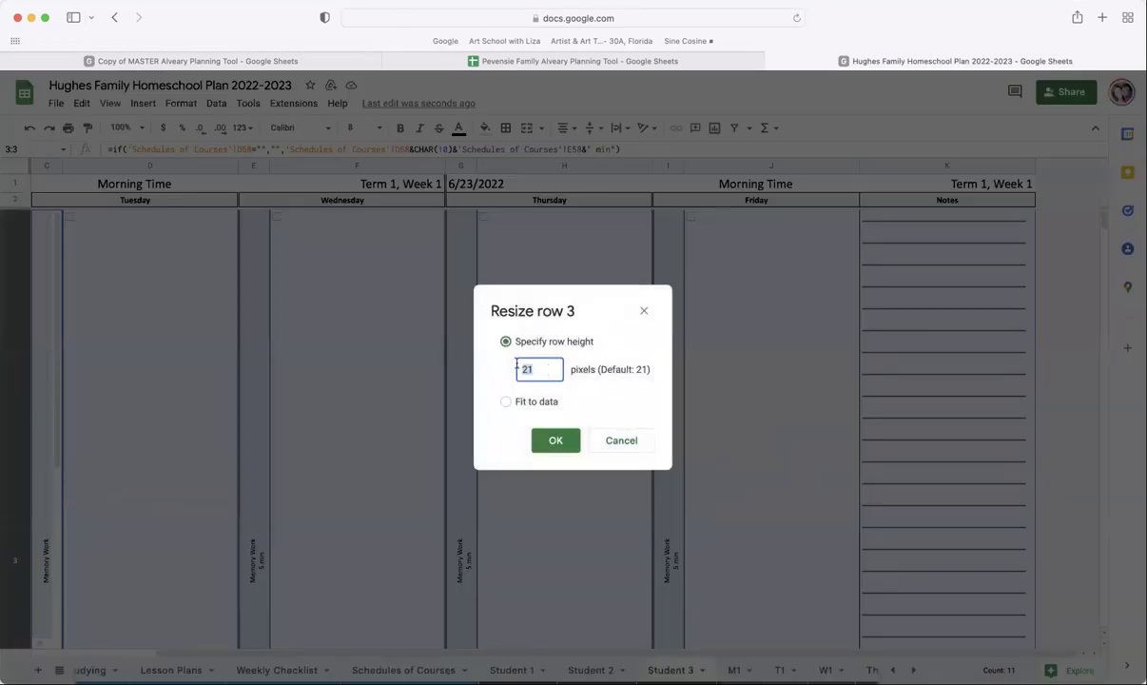
key(Return)
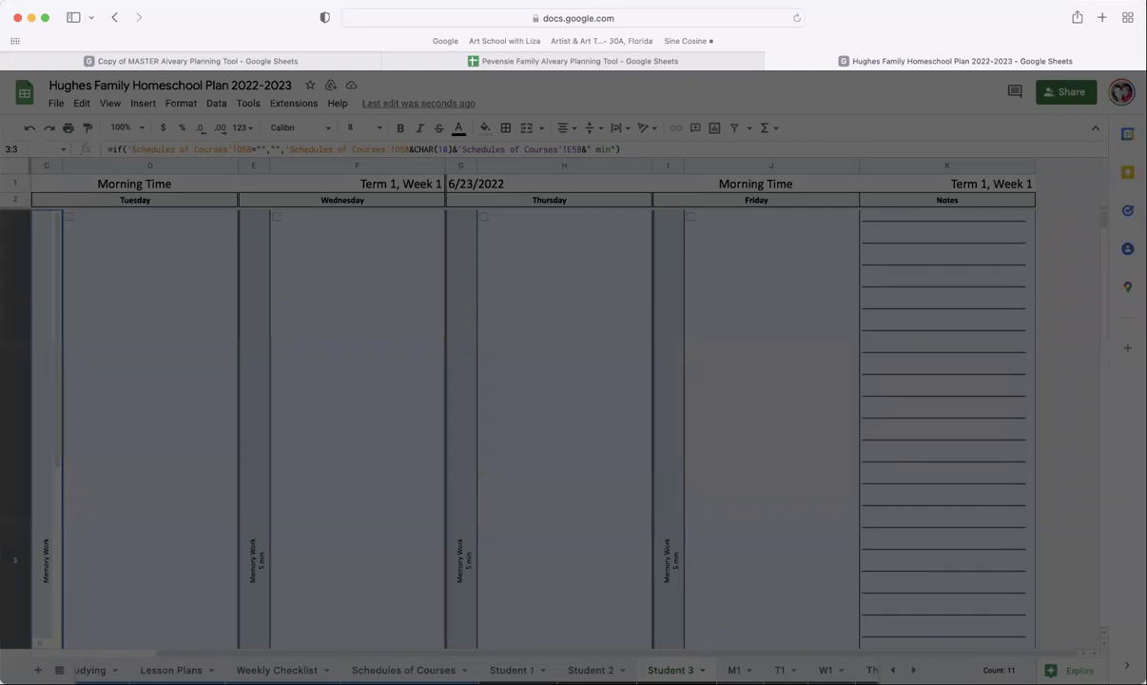
click(721, 445)
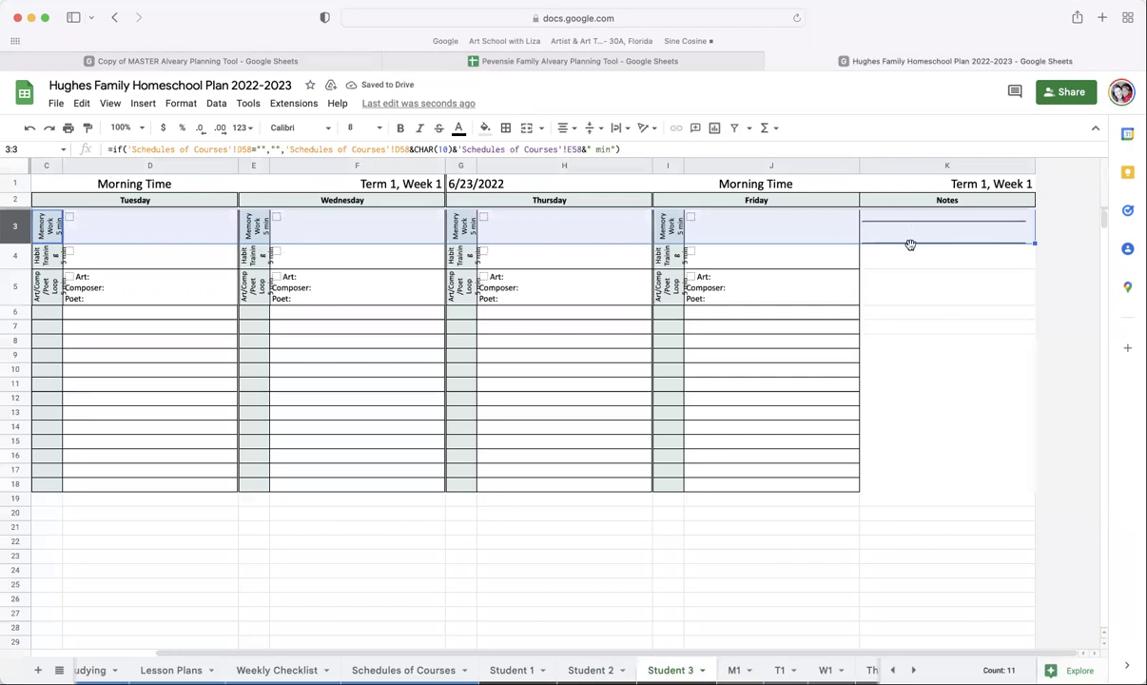
Merge the Notes cells K3:K7 on the Student 3 sheet, accepting the edit to the protected area.
click(915, 327)
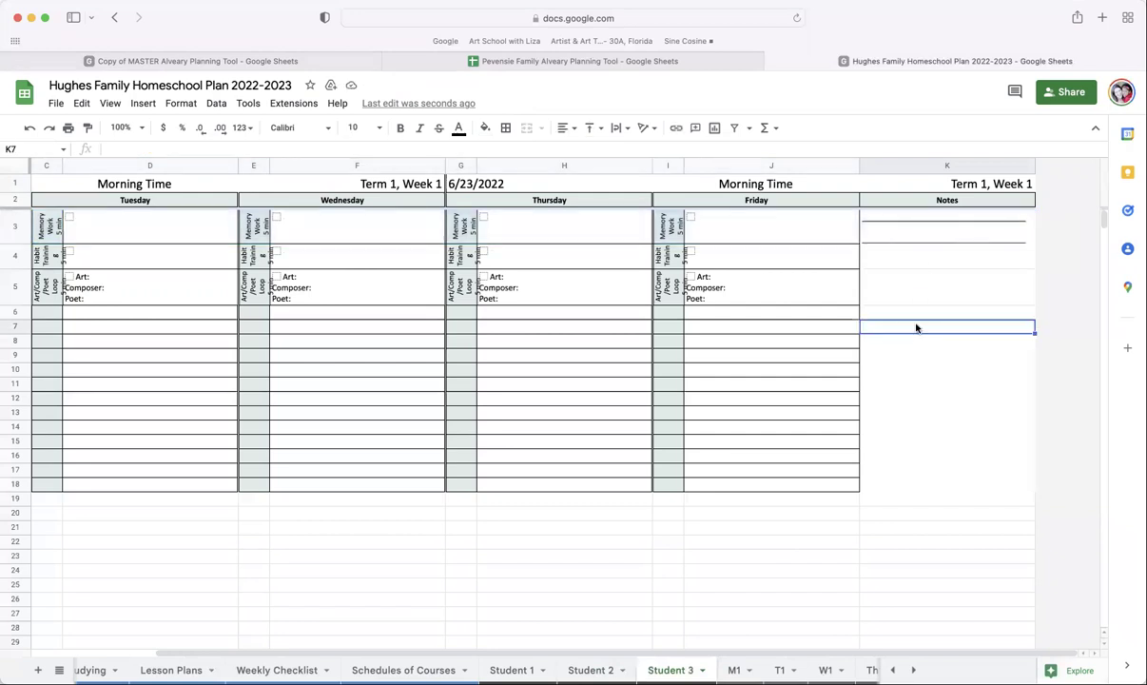
click(909, 225)
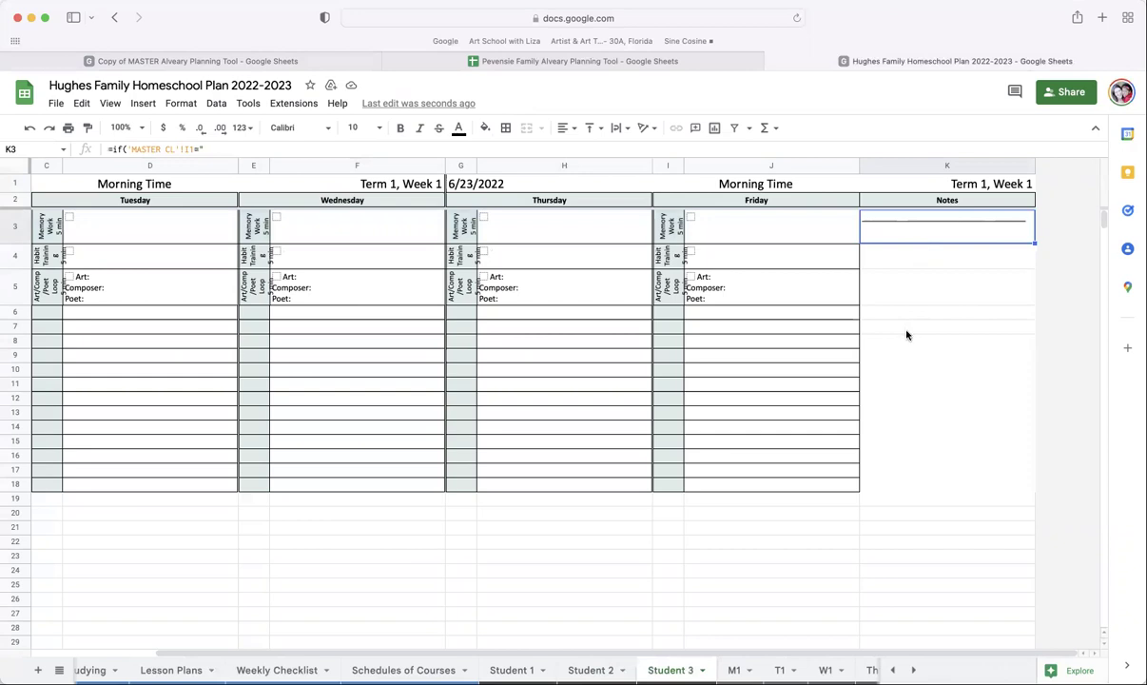
shift+click(904, 358)
shift+click(902, 327)
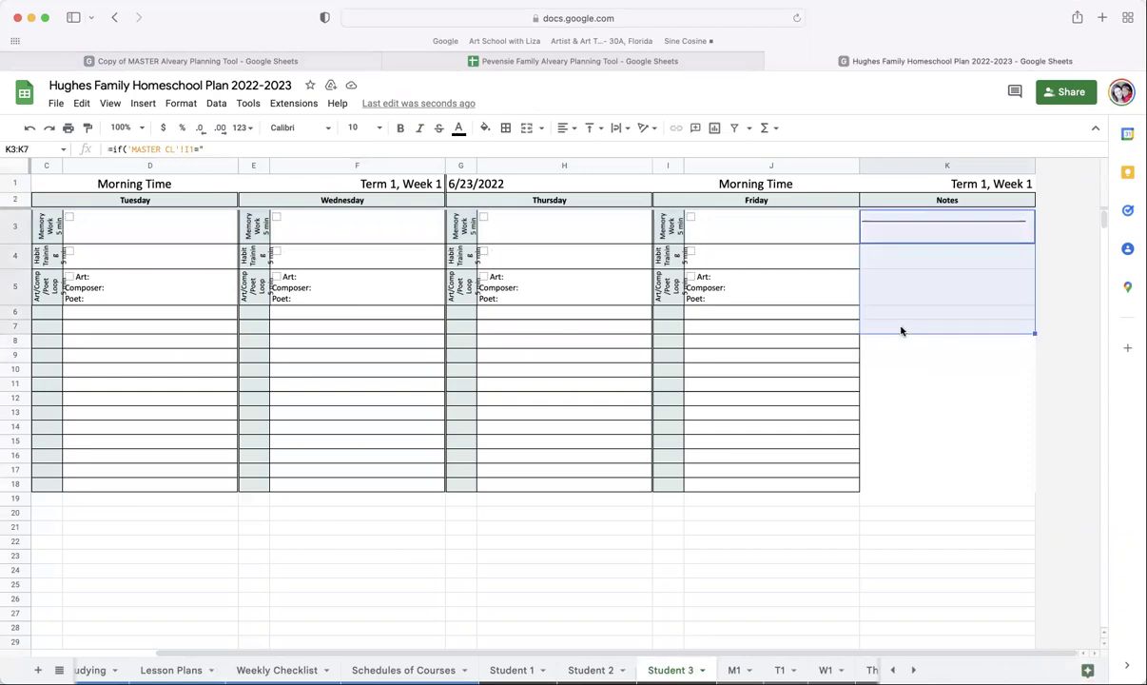
click(526, 127)
click(727, 444)
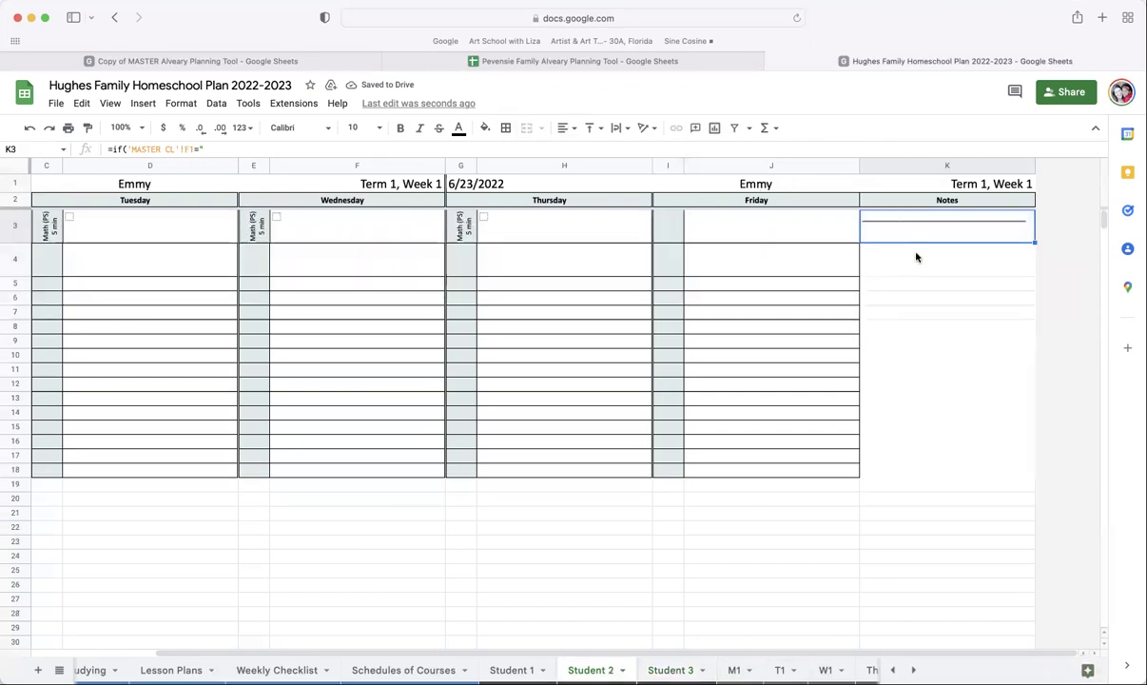
Merge the Notes cells K3:K7 on the Student 2 sheet, accepting the edit to the protected area.
shift+click(913, 317)
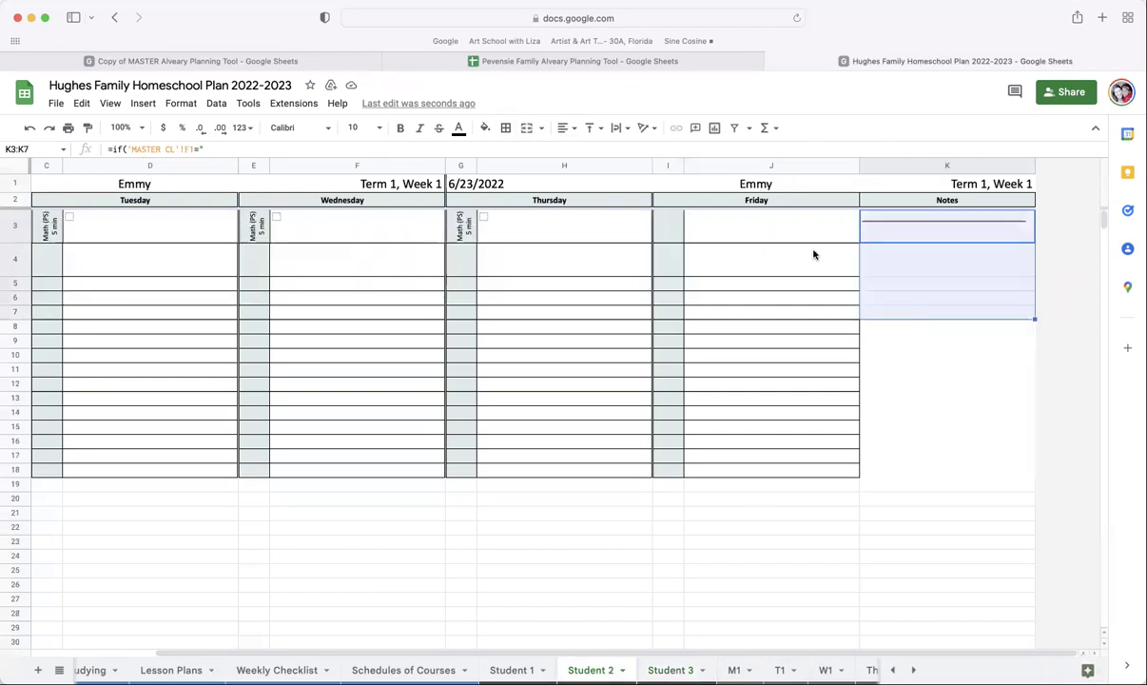
click(530, 135)
click(724, 443)
Merge the Notes cells K3:K7 on the Student 1 sheet, accepting the edit to the protected area.
click(528, 669)
shift+click(926, 371)
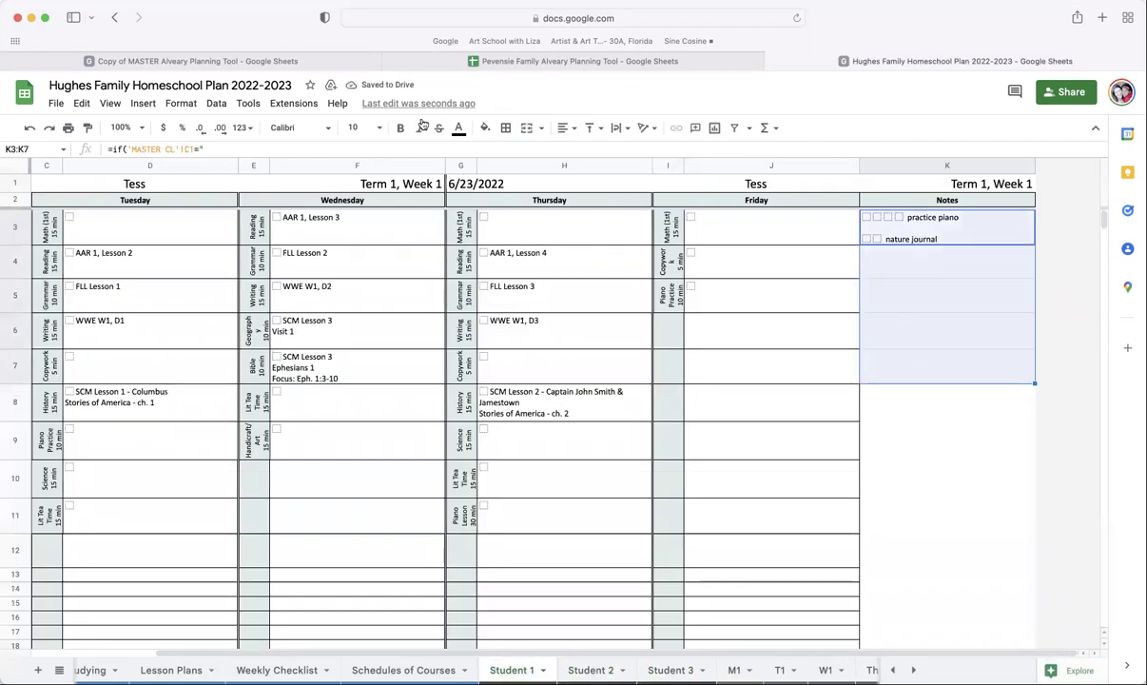
click(526, 128)
click(723, 444)
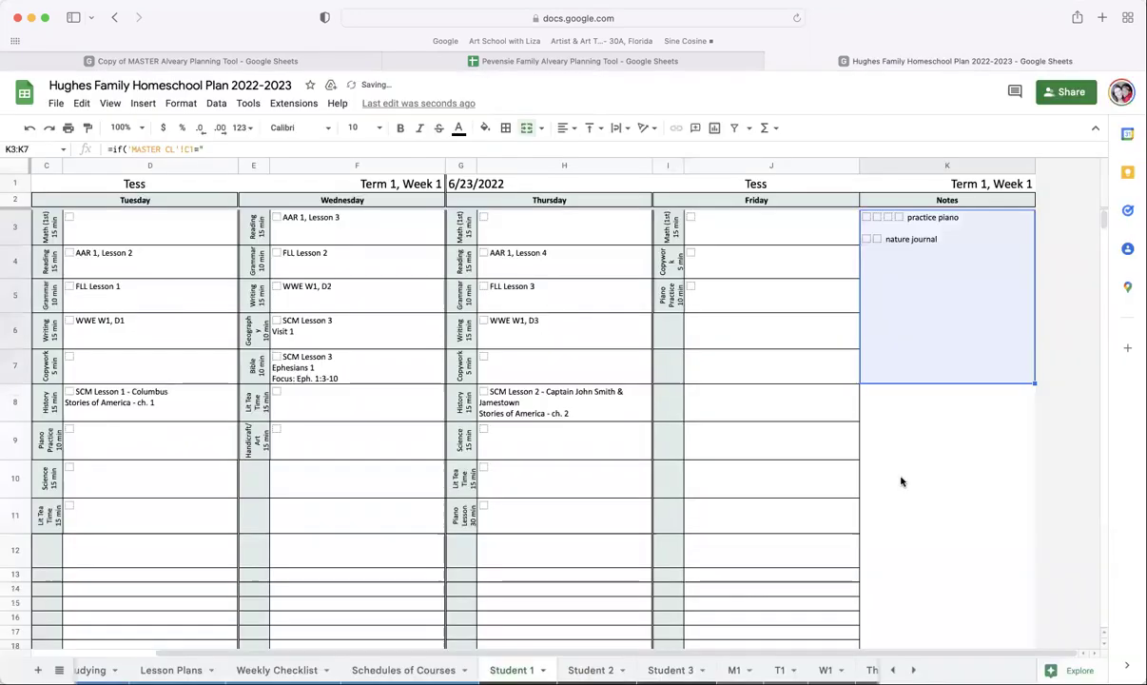